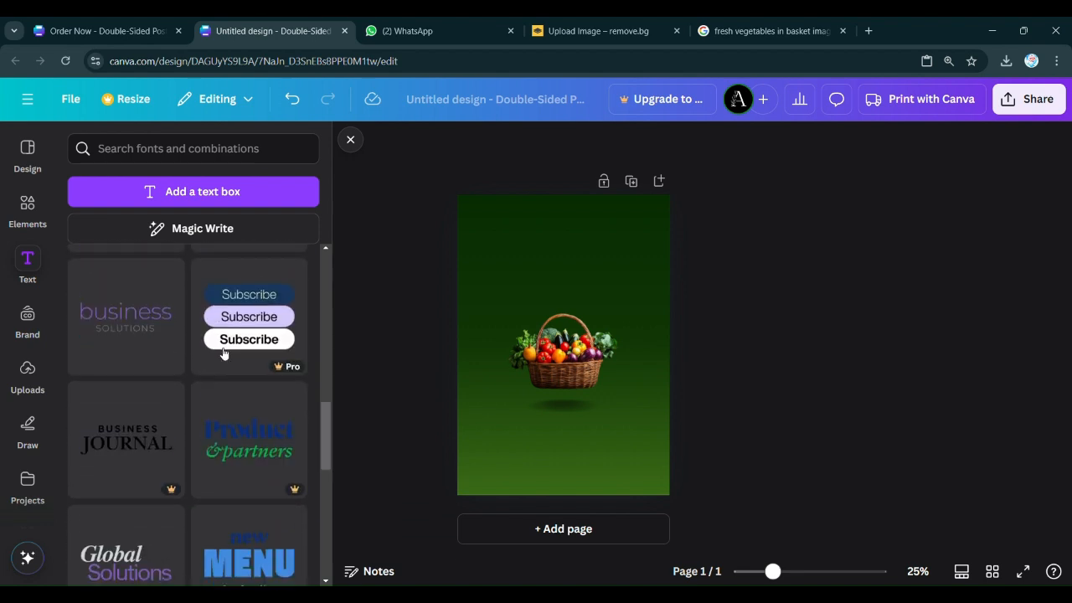
# Add the "win WIN" font combination to the poster and move it above the vegetable basket
pyautogui.scroll(3, 245, 402)
pyautogui.click(245, 401)
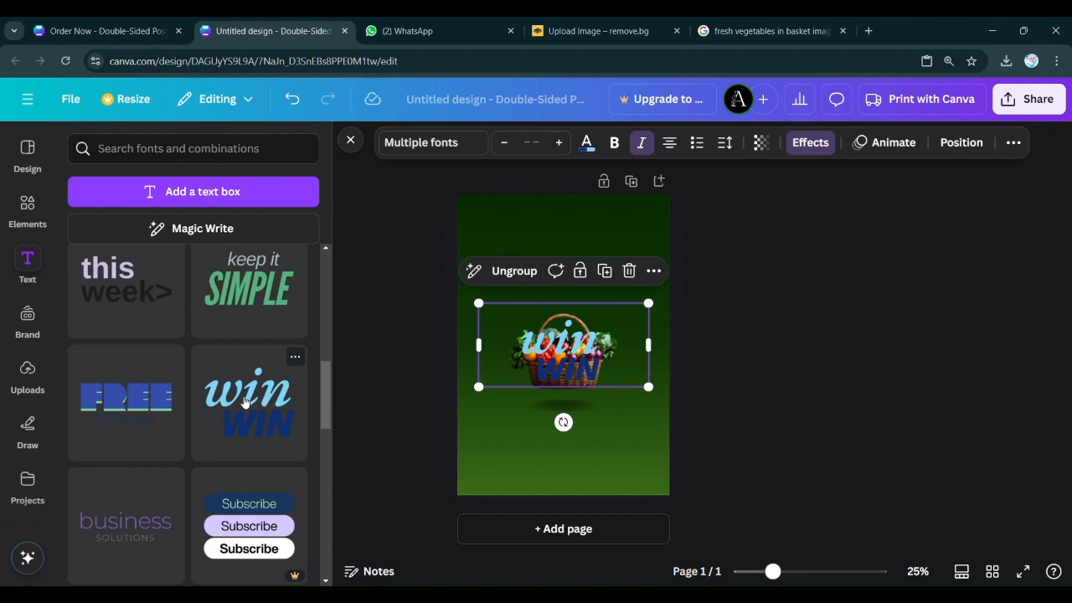
pyautogui.moveTo(543, 352); pyautogui.dragTo(531, 269)
# Replace the script "win" text in the heading with "Fresh"
pyautogui.doubleClick(575, 257)
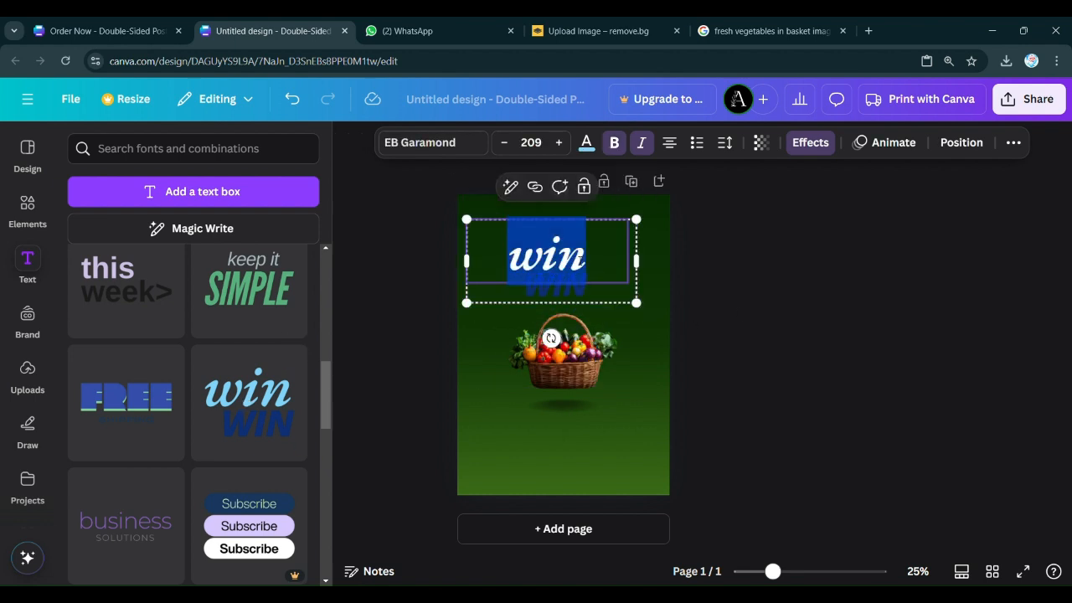
pyautogui.click(610, 284)
pyautogui.click(540, 236)
pyautogui.click(601, 269)
pyautogui.doubleClick(601, 269)
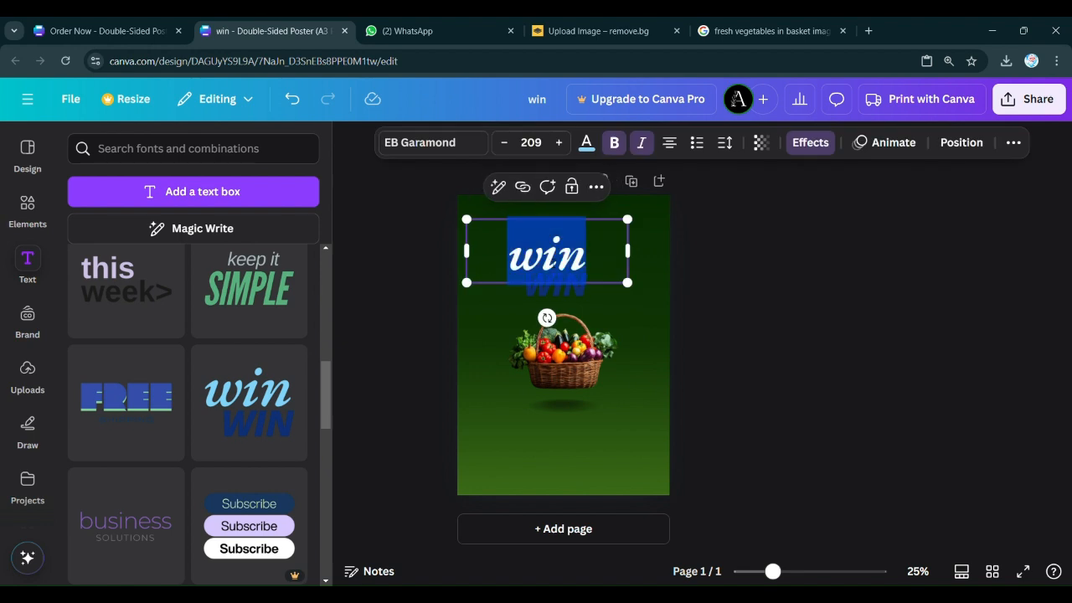
pyautogui.write('Fresh')
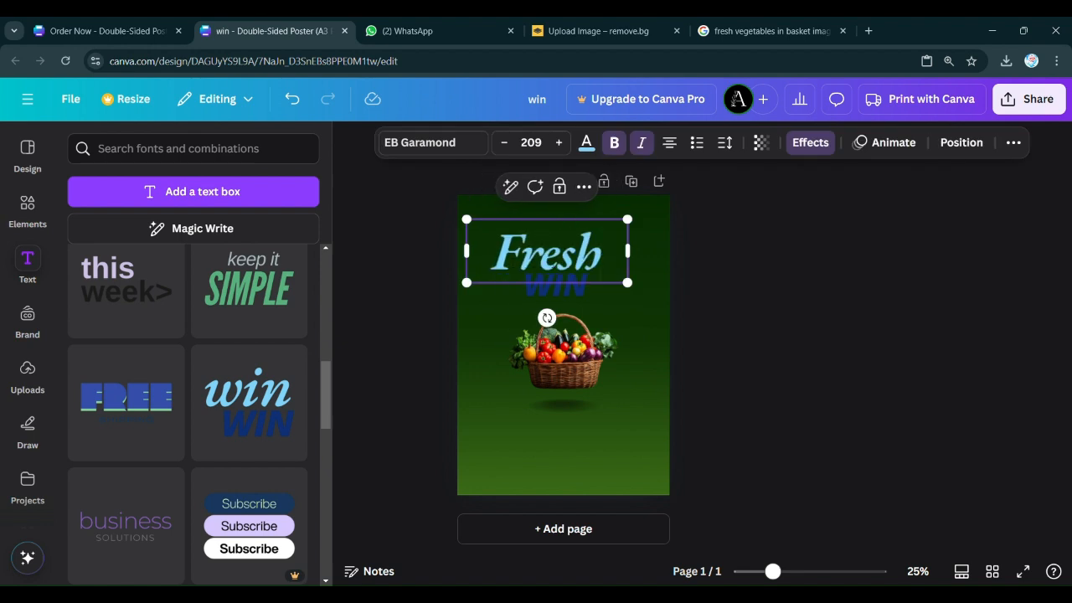
# Replace the "WIN" text with "Vegetable" and switch off its uppercase formatting
pyautogui.doubleClick(540, 290)
pyautogui.write('VEG')
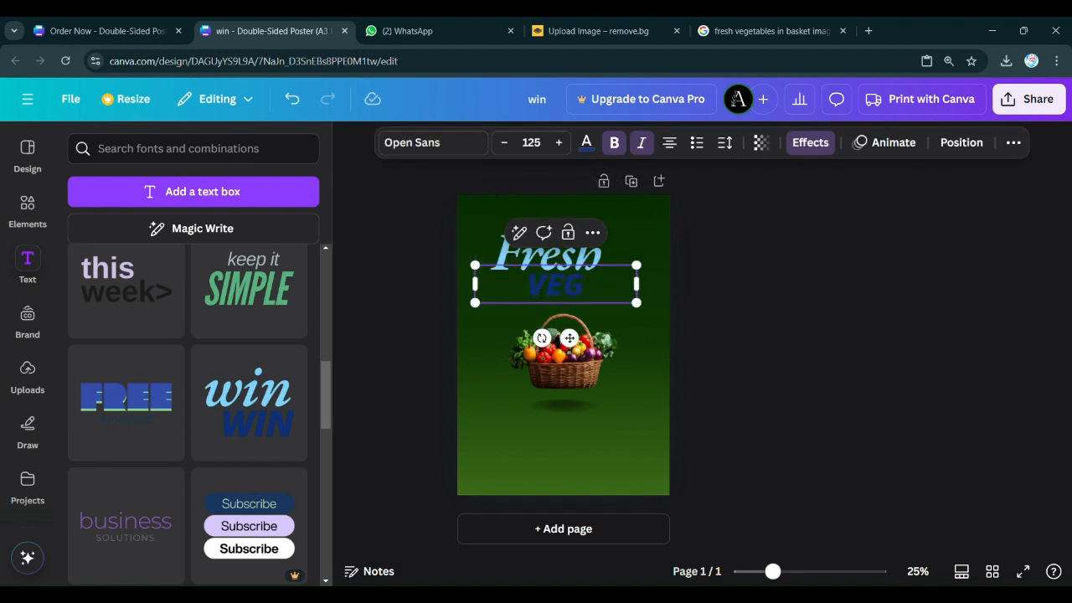
pyautogui.write('ETABLE')
pyautogui.moveTo(566, 313); pyautogui.dragTo(482, 281)
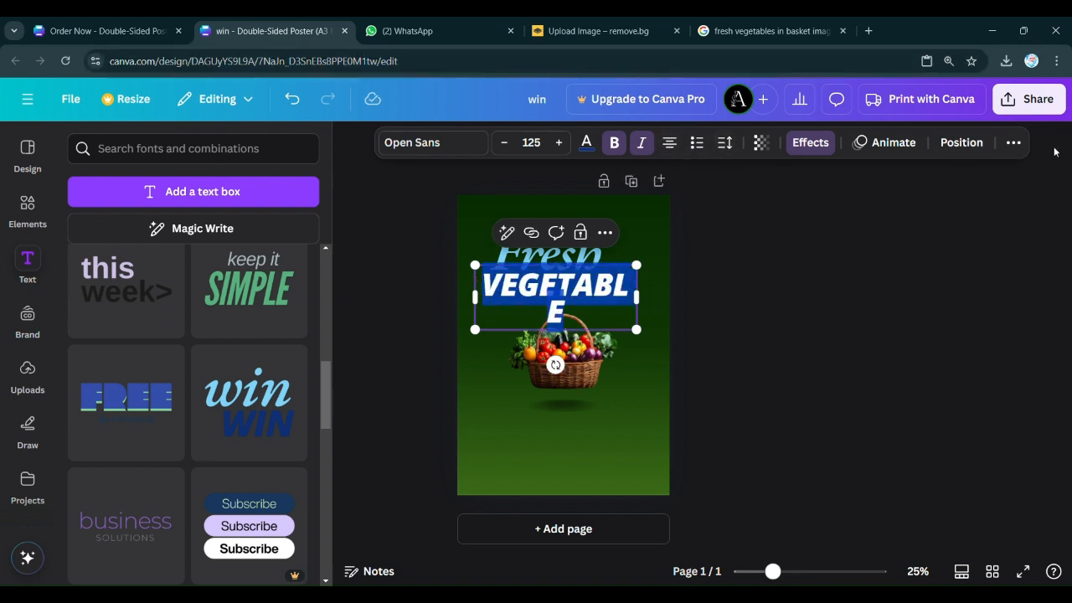
pyautogui.click(1013, 142)
pyautogui.click(976, 177)
# Try several fonts on the "Vegetable" text, ending with bold Poppins
pyautogui.click(452, 142)
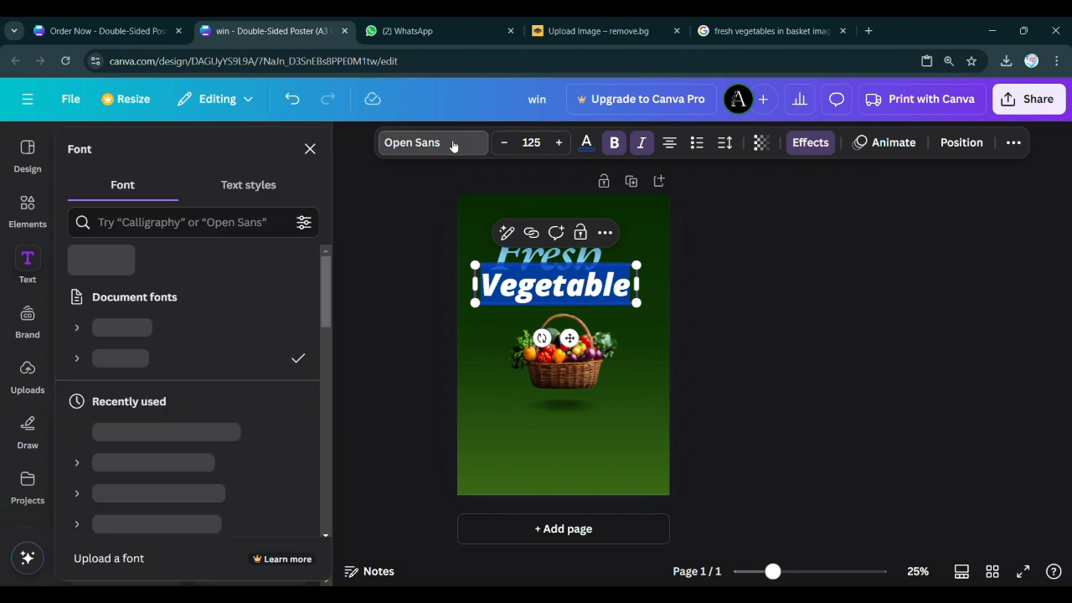
pyautogui.scroll(-2, 162, 318)
pyautogui.click(147, 295)
pyautogui.click(168, 358)
pyautogui.scroll(-2, 223, 357)
pyautogui.scroll(1, 223, 357)
pyautogui.click(223, 353)
pyautogui.scroll(-2, 224, 359)
pyautogui.scroll(-3, 225, 359)
pyautogui.click(223, 360)
pyautogui.click(177, 387)
pyautogui.click(616, 146)
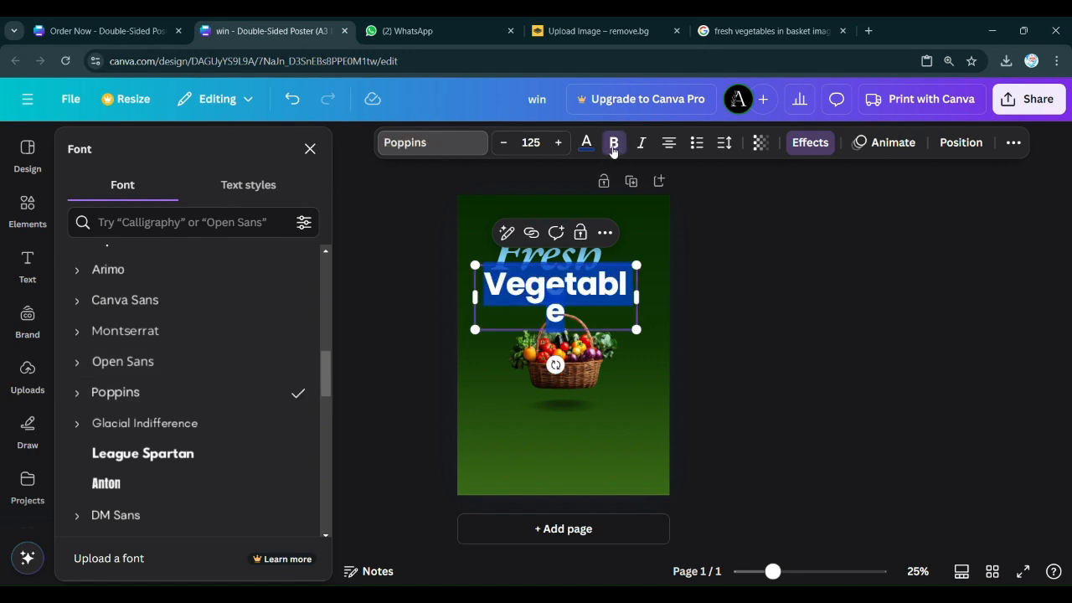
# Try League Spartan on "Vegetable" and apply the Garet font
pyautogui.scroll(-1, 226, 393)
pyautogui.click(220, 383)
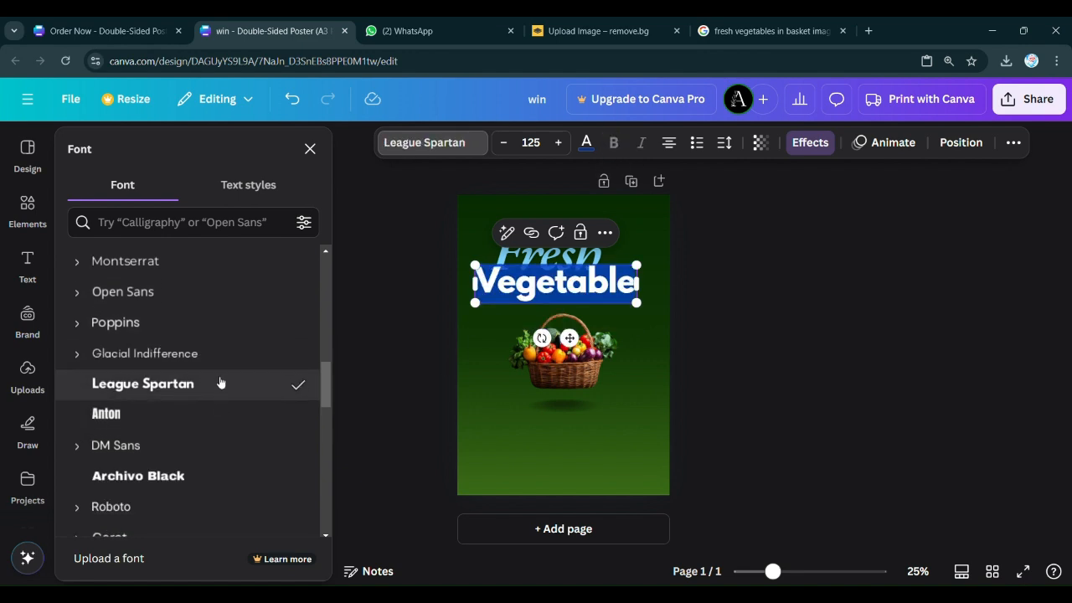
pyautogui.scroll(-5, 209, 364)
# Search the Calligraphy fonts for a style for the "Fresh" text
pyautogui.doubleClick(546, 253)
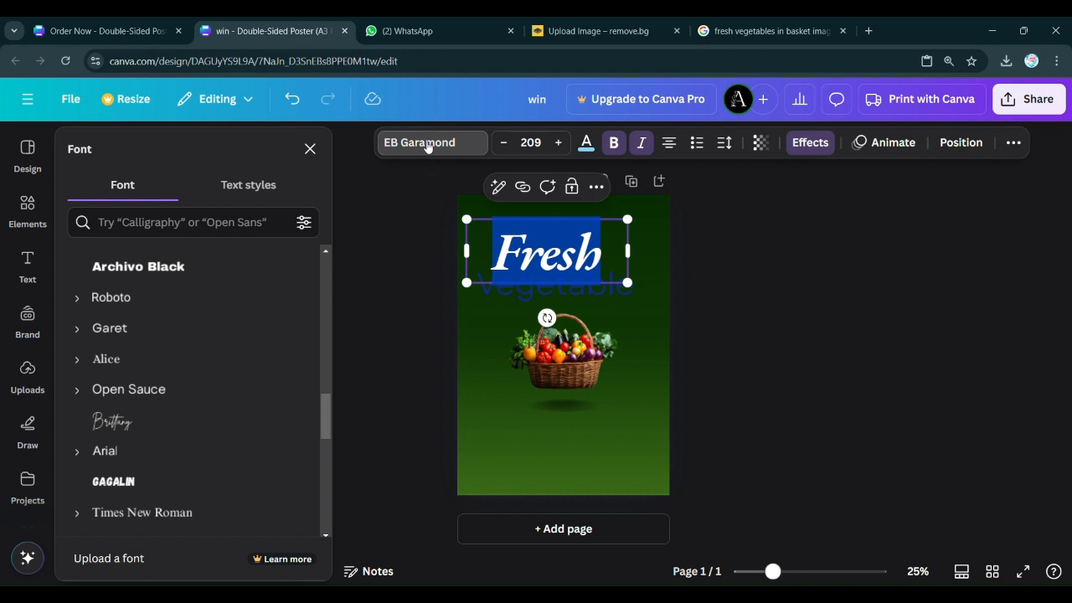
pyautogui.scroll(-1, 150, 339)
pyautogui.scroll(10, 134, 345)
pyautogui.click(311, 262)
pyautogui.click(203, 262)
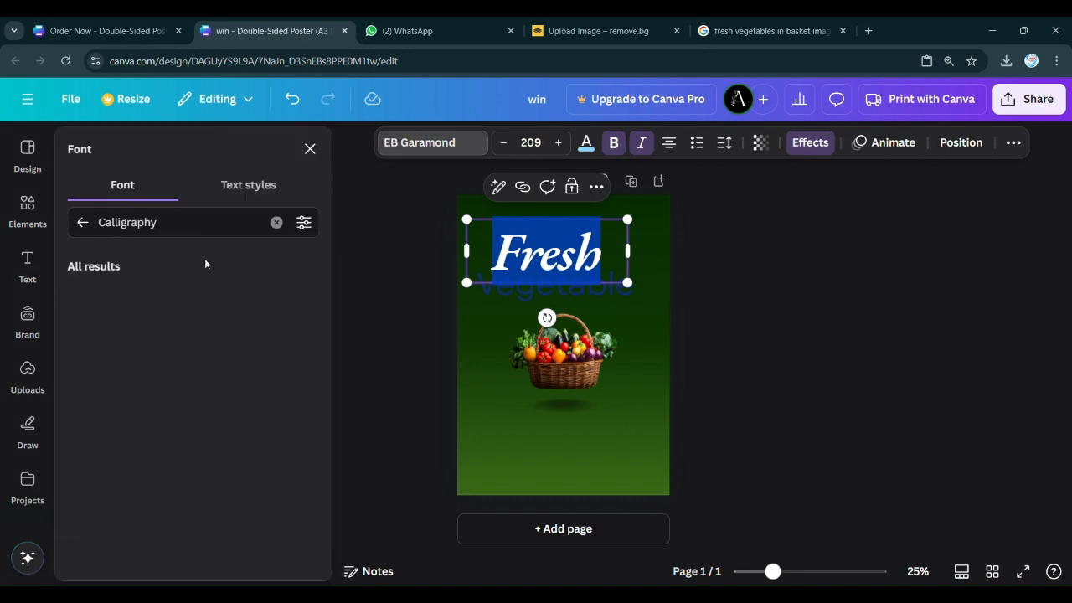
pyautogui.scroll(-5, 203, 304)
pyautogui.scroll(-3, 204, 304)
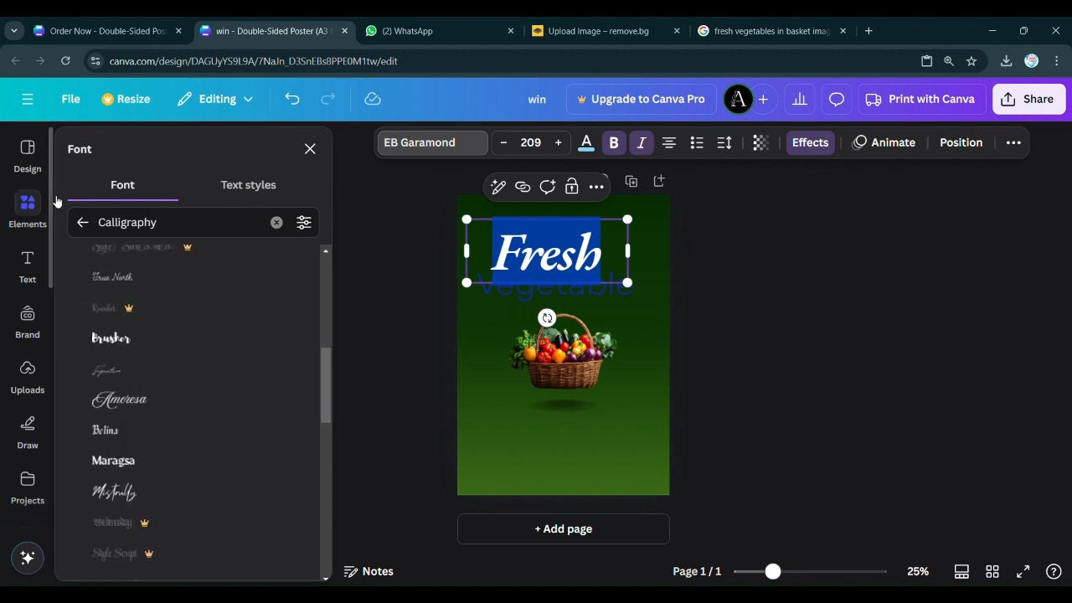
pyautogui.click(82, 221)
pyautogui.click(85, 261)
pyautogui.scroll(-2, 149, 325)
pyautogui.click(82, 224)
# Try the Feeling Passionate and Moontime fonts on the "Fresh" text
pyautogui.scroll(-3, 148, 374)
pyautogui.click(163, 316)
pyautogui.scroll(-5, 170, 344)
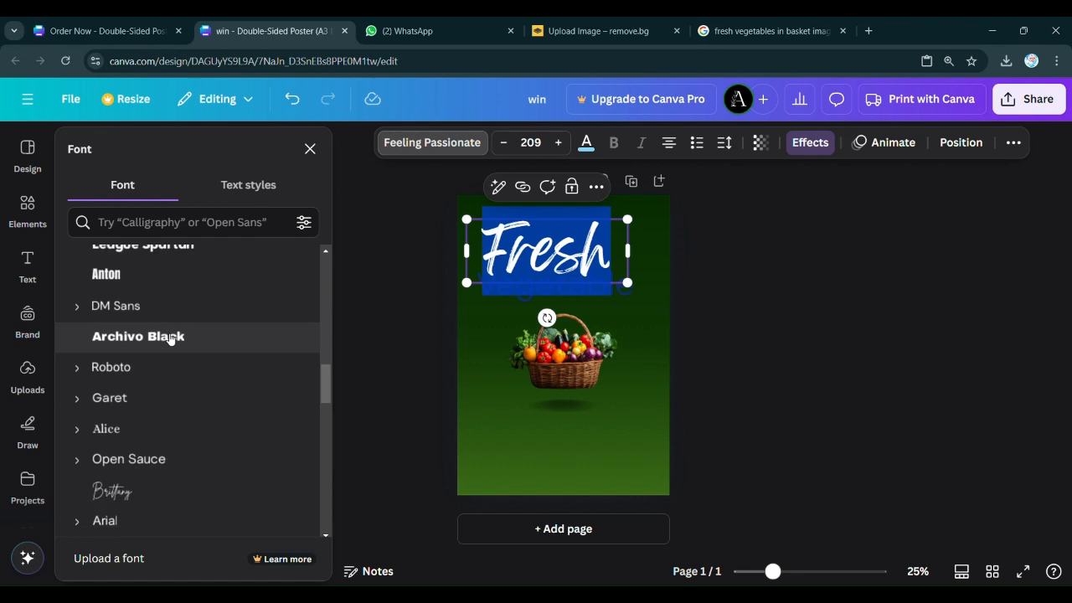
pyautogui.click(148, 392)
pyautogui.scroll(-5, 165, 402)
pyautogui.scroll(-2, 165, 413)
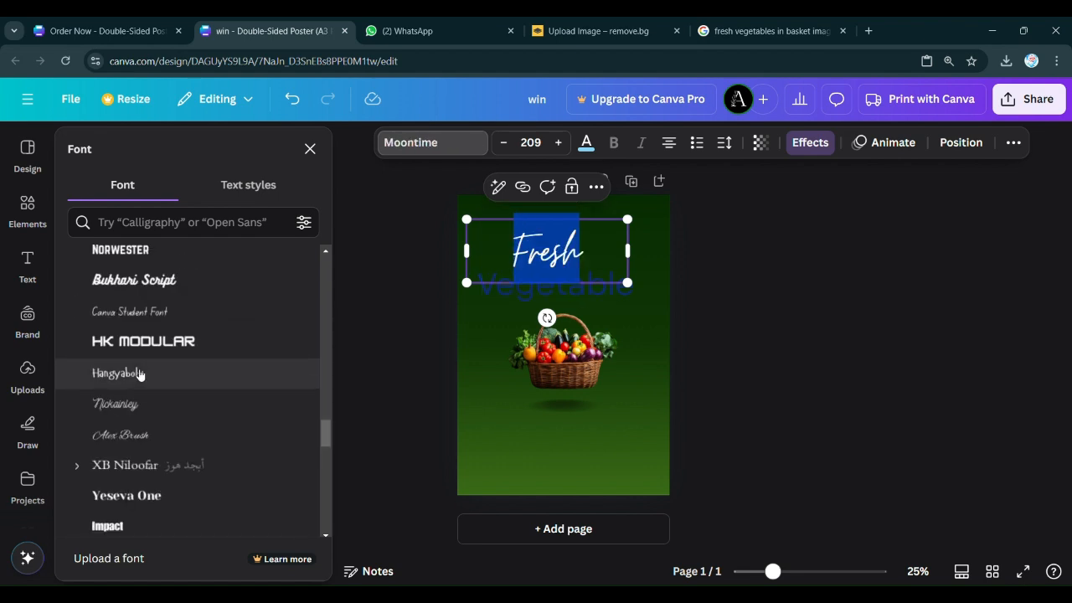
# Try more script fonts on "Fresh" further down the font list, ending with Abramo
pyautogui.click(115, 433)
pyautogui.scroll(-5, 134, 418)
pyautogui.click(135, 353)
pyautogui.scroll(-3, 101, 354)
pyautogui.click(148, 320)
pyautogui.scroll(-10, 151, 335)
pyautogui.scroll(-5, 151, 337)
pyautogui.click(150, 335)
pyautogui.scroll(-10, 152, 338)
pyautogui.scroll(-2, 153, 338)
pyautogui.click(153, 337)
pyautogui.scroll(-8, 147, 360)
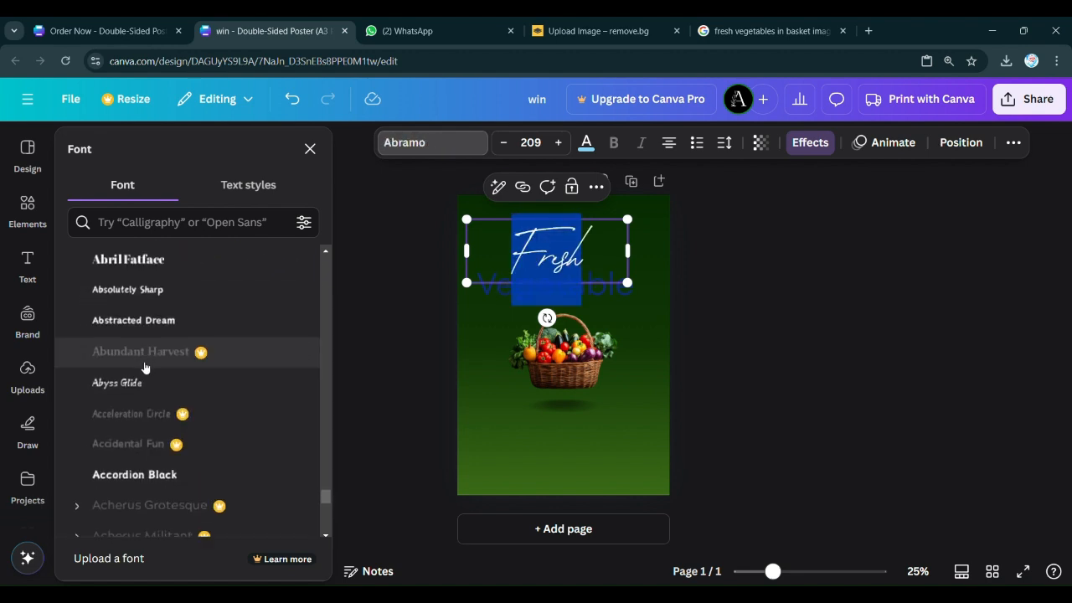
# Go back up the font list and try other fonts on "Fresh", ending with Nickainley
pyautogui.scroll(12, 172, 335)
pyautogui.scroll(10, 172, 333)
pyautogui.click(162, 358)
pyautogui.click(178, 389)
pyautogui.click(170, 448)
pyautogui.click(169, 468)
pyautogui.scroll(3, 155, 335)
pyautogui.click(167, 343)
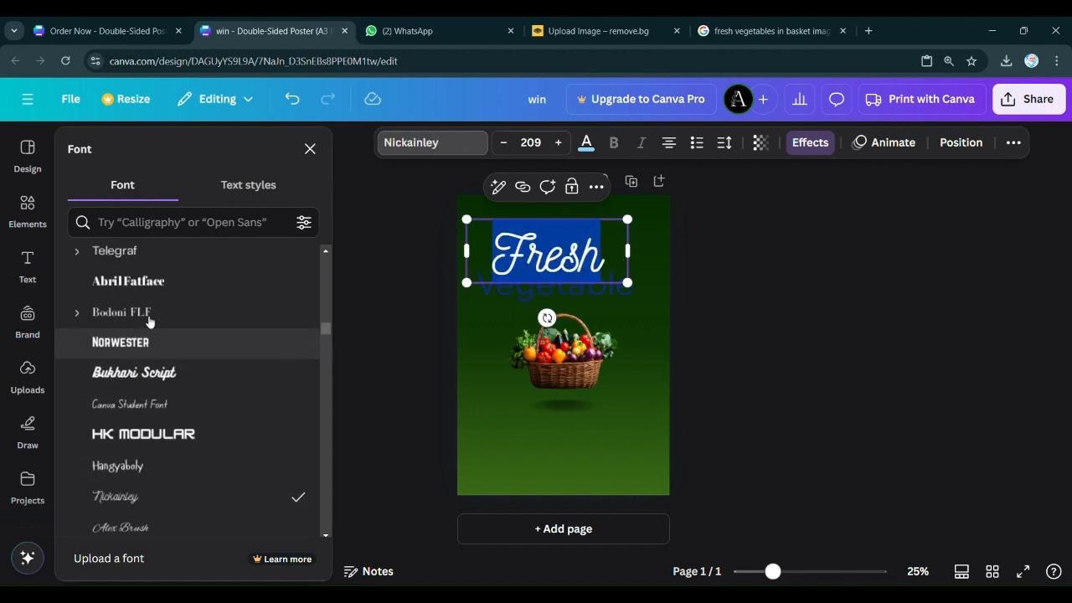
# Try the Moontime and Brittany fonts on the "Fresh" text
pyautogui.scroll(8, 134, 369)
pyautogui.scroll(1, 123, 378)
pyautogui.click(125, 373)
pyautogui.scroll(3, 126, 359)
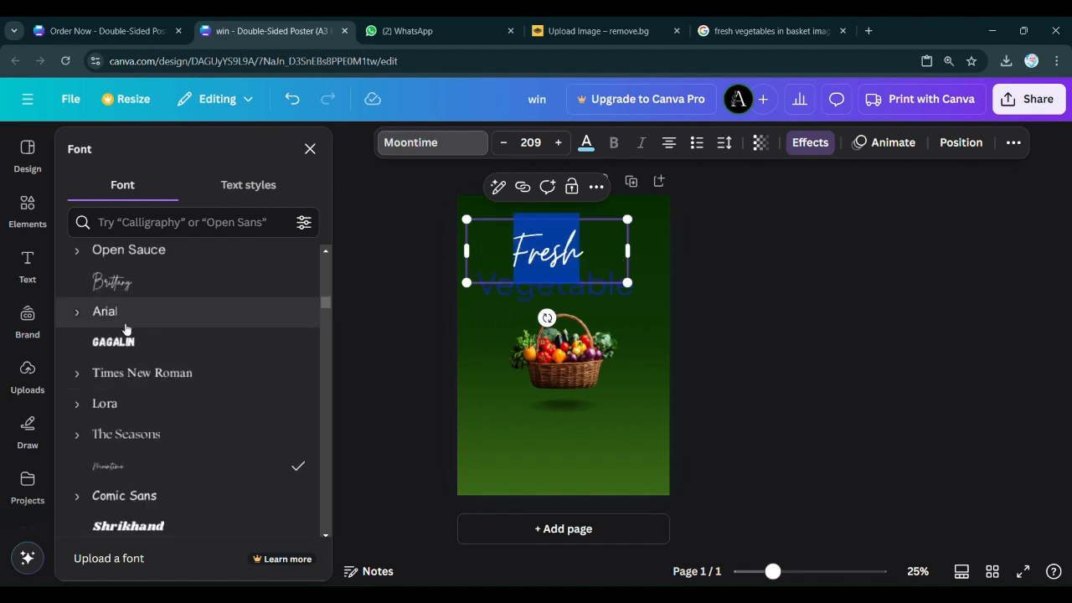
pyautogui.scroll(2, 126, 360)
pyautogui.click(126, 356)
pyautogui.scroll(6, 127, 359)
pyautogui.scroll(3, 94, 351)
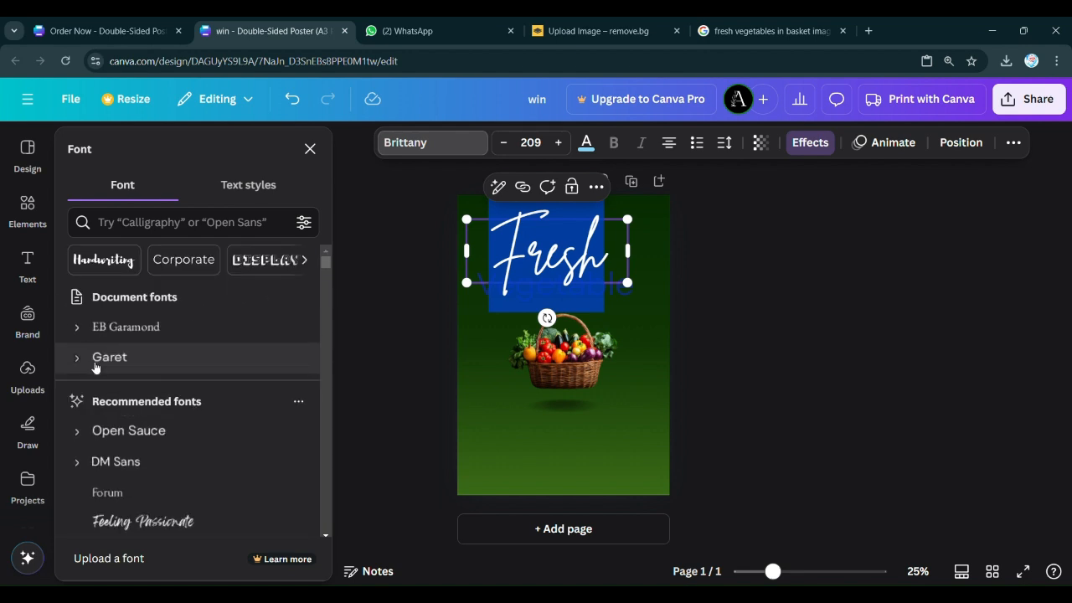
# Browse the Handwriting fonts, try Apricots and Holiday on "Fresh", and apply Bright Sunshine
pyautogui.click(130, 260)
pyautogui.click(167, 480)
pyautogui.scroll(-10, 159, 471)
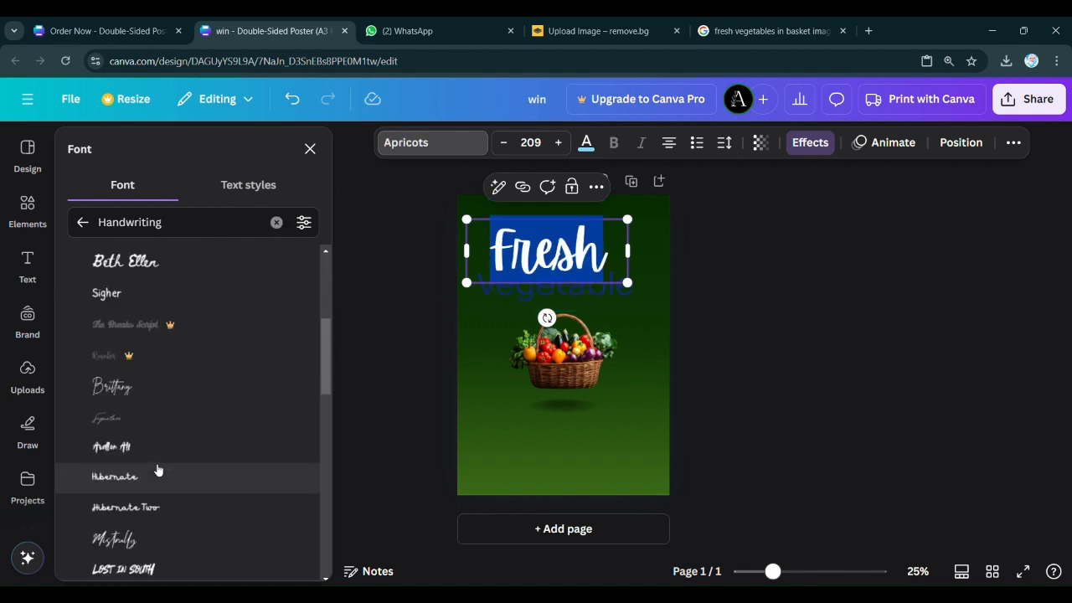
pyautogui.click(132, 398)
pyautogui.scroll(-4, 133, 402)
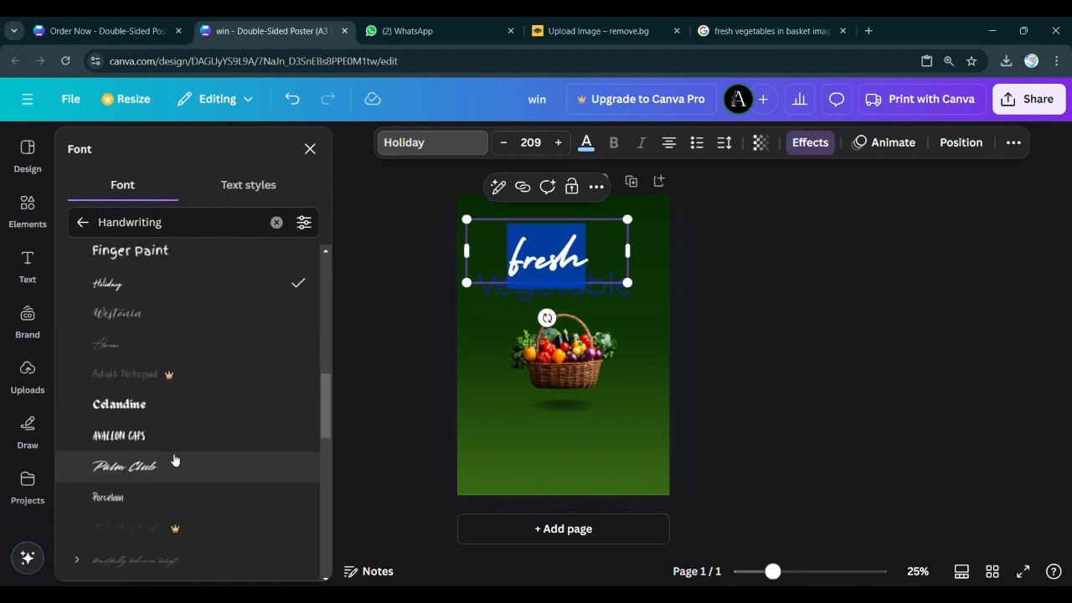
pyautogui.click(131, 378)
pyautogui.click(702, 379)
# Change the text color of "Fresh" to white
pyautogui.click(568, 252)
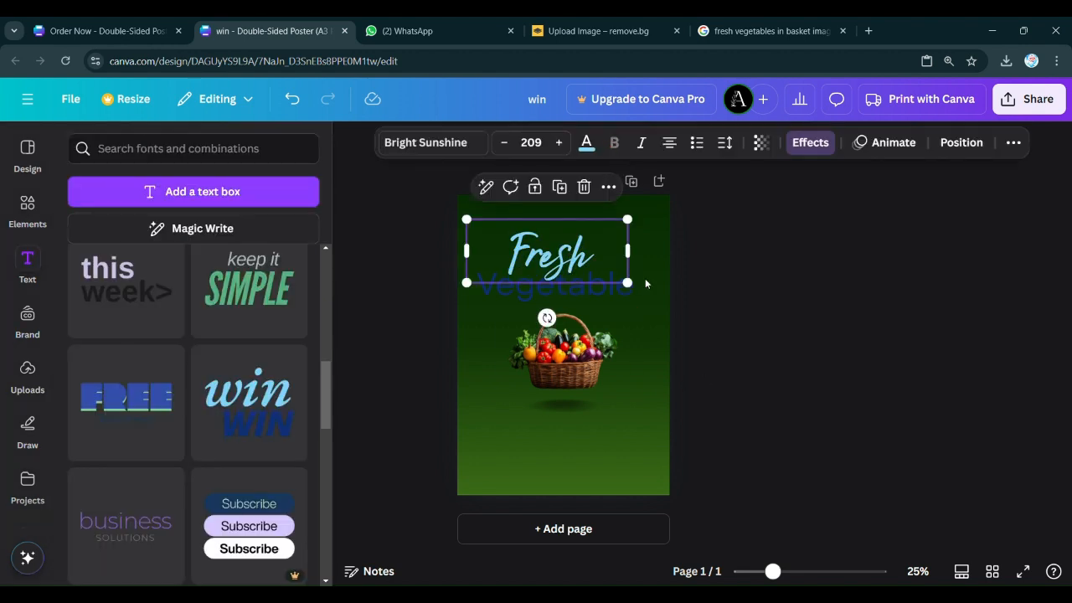
pyautogui.click(586, 143)
pyautogui.scroll(-3, 136, 359)
pyautogui.click(289, 427)
# Make "Vegetable" bold and give it the custom yellow-green color #B7CD00
pyautogui.click(556, 293)
pyautogui.click(608, 146)
pyautogui.click(586, 143)
pyautogui.click(586, 143)
pyautogui.scroll(-2, 215, 371)
pyautogui.scroll(2, 215, 371)
pyautogui.click(85, 264)
pyautogui.click(119, 398)
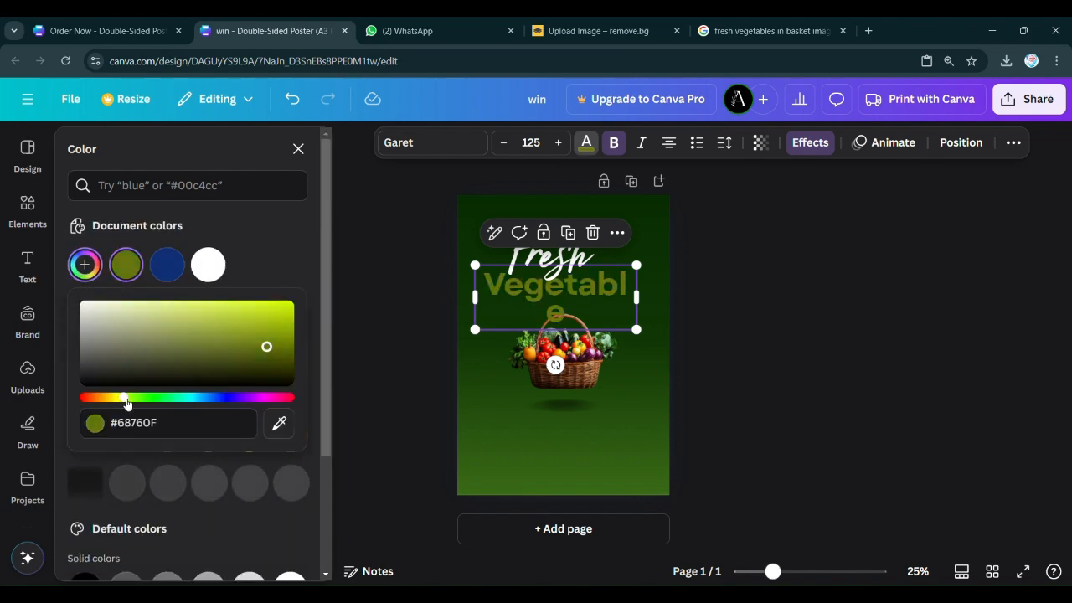
pyautogui.moveTo(115, 403); pyautogui.dragTo(122, 399)
pyautogui.moveTo(283, 359); pyautogui.dragTo(290, 309)
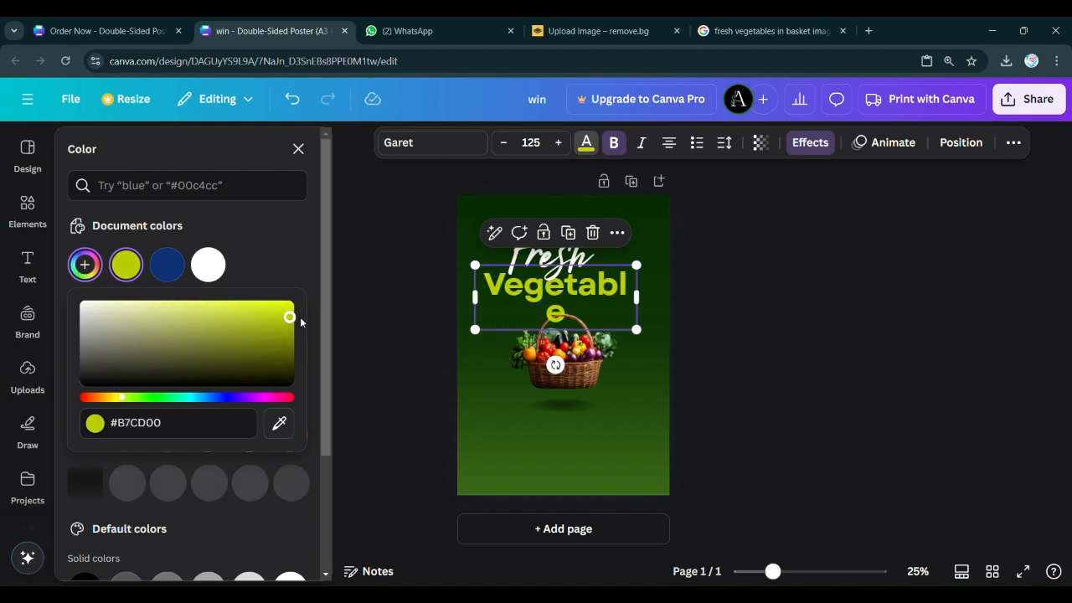
# Widen the "Vegetable" text box to fit the word on one line and set its font size to 100
pyautogui.moveTo(636, 296); pyautogui.dragTo(648, 300)
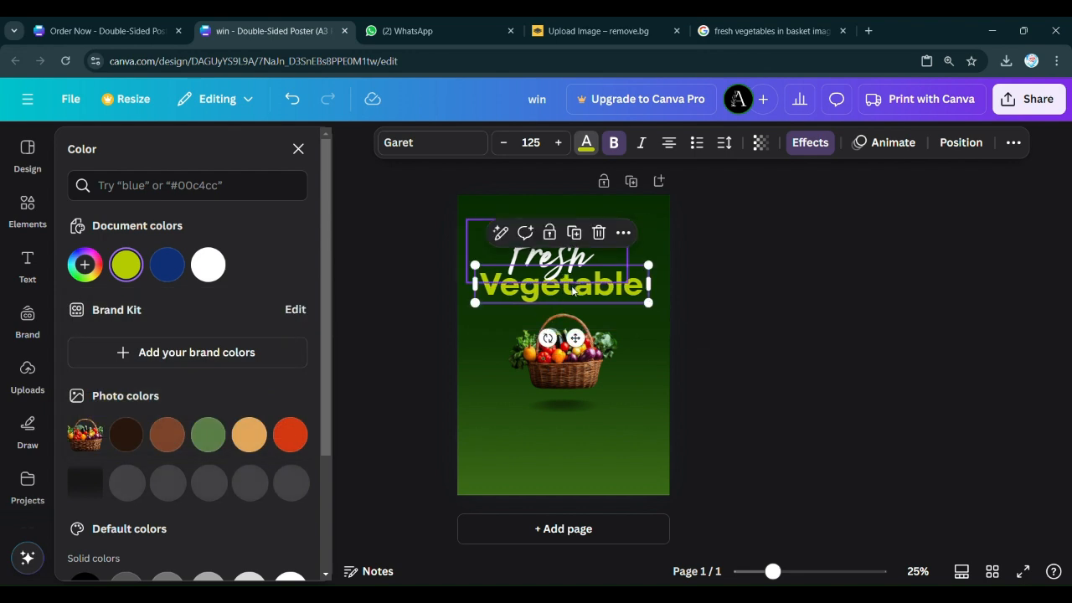
pyautogui.click(531, 143)
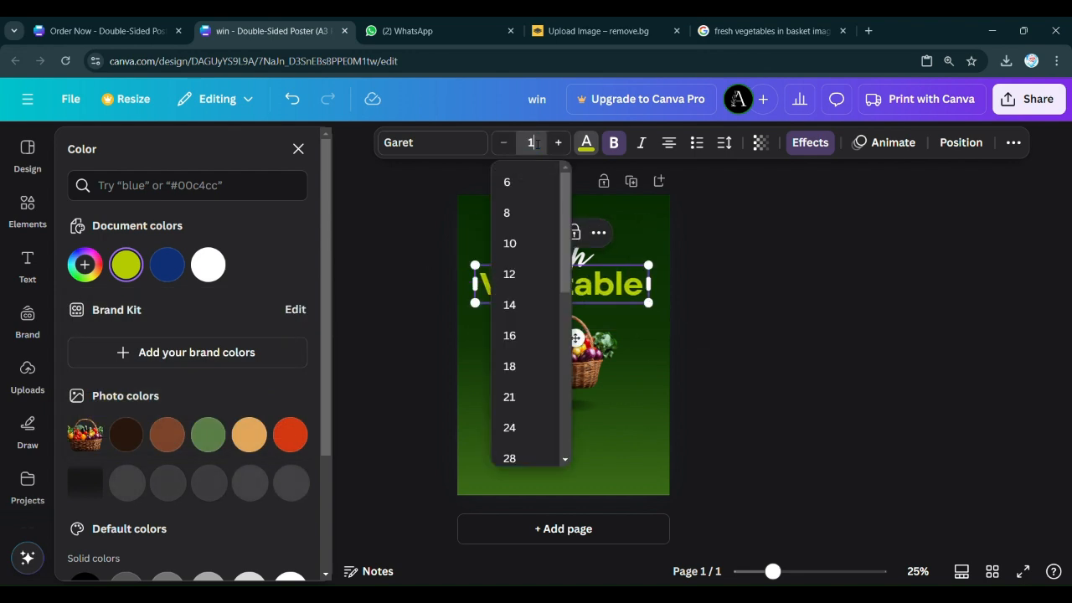
pyautogui.write('100')
pyautogui.press('Return')
# Set the font size of "Fresh" to 150 and center it just above "Vegetable"
pyautogui.click(530, 258)
pyautogui.click(534, 144)
pyautogui.write('15')
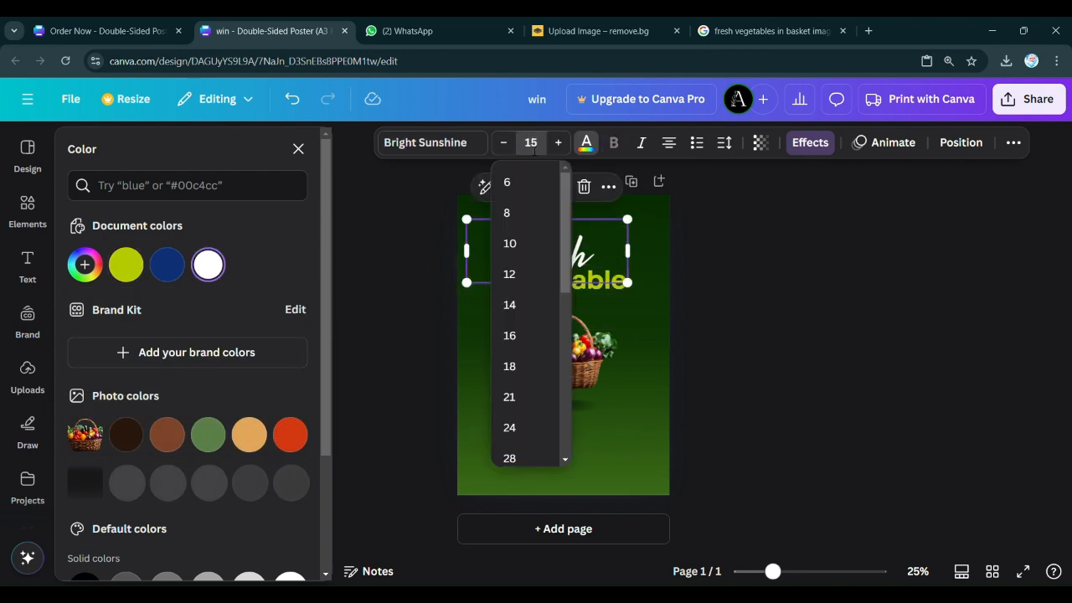
pyautogui.write('0')
pyautogui.press('Return')
pyautogui.moveTo(546, 267); pyautogui.dragTo(558, 256)
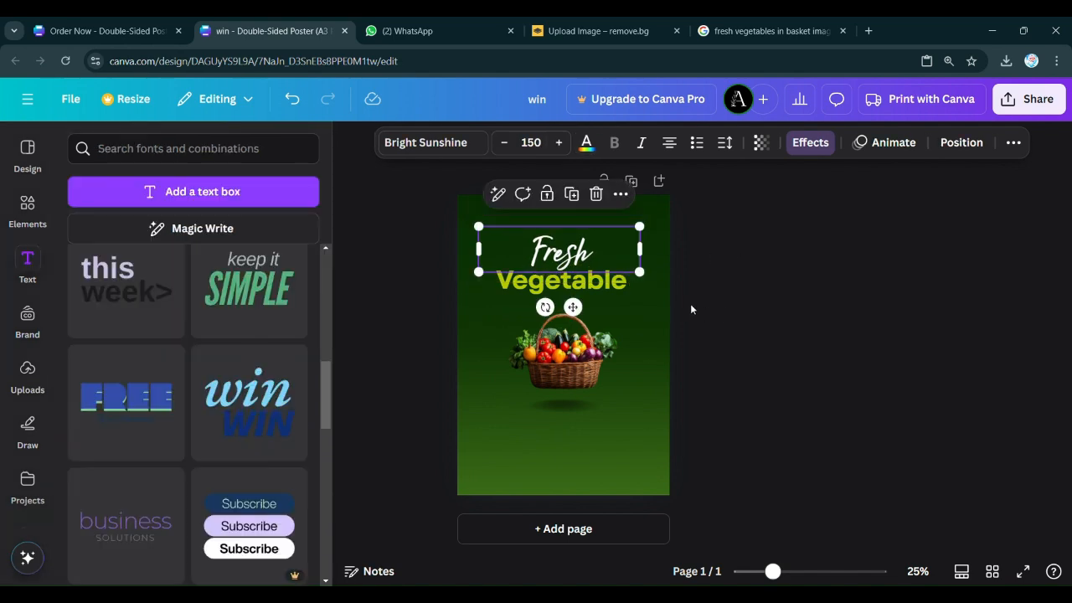
pyautogui.click(843, 366)
# Browse the font combinations and add the "Wild SALE" combination to the poster
pyautogui.scroll(-10, 223, 321)
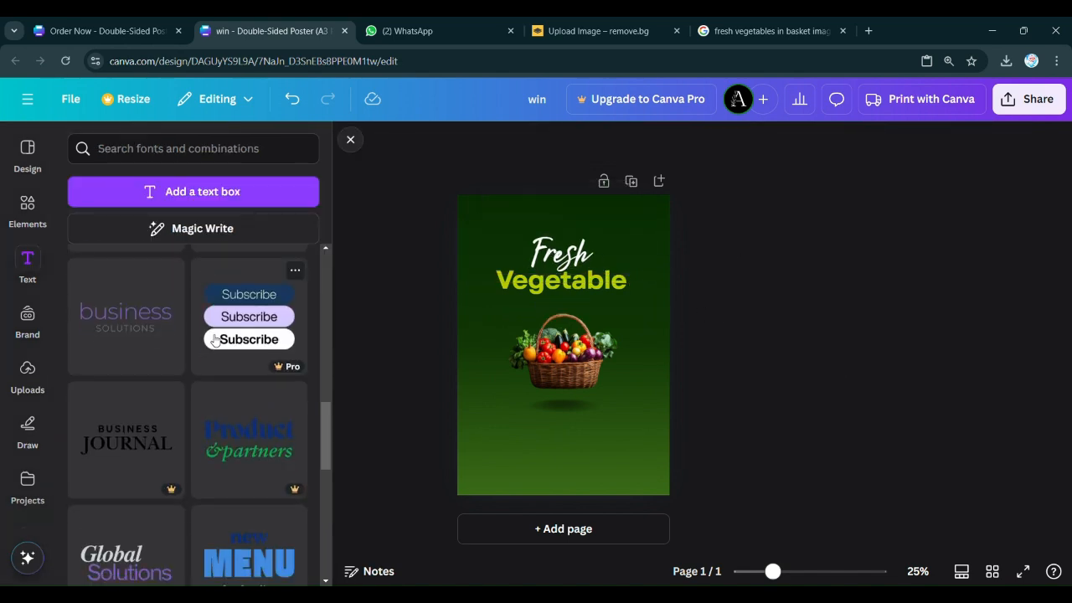
pyautogui.scroll(-4, 223, 321)
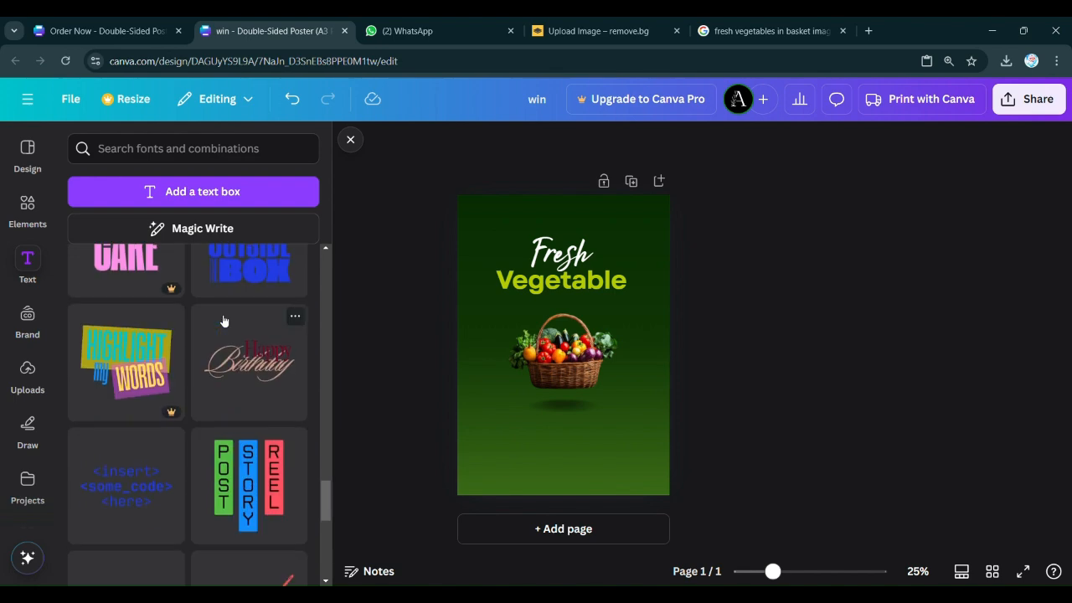
pyautogui.scroll(10, 224, 320)
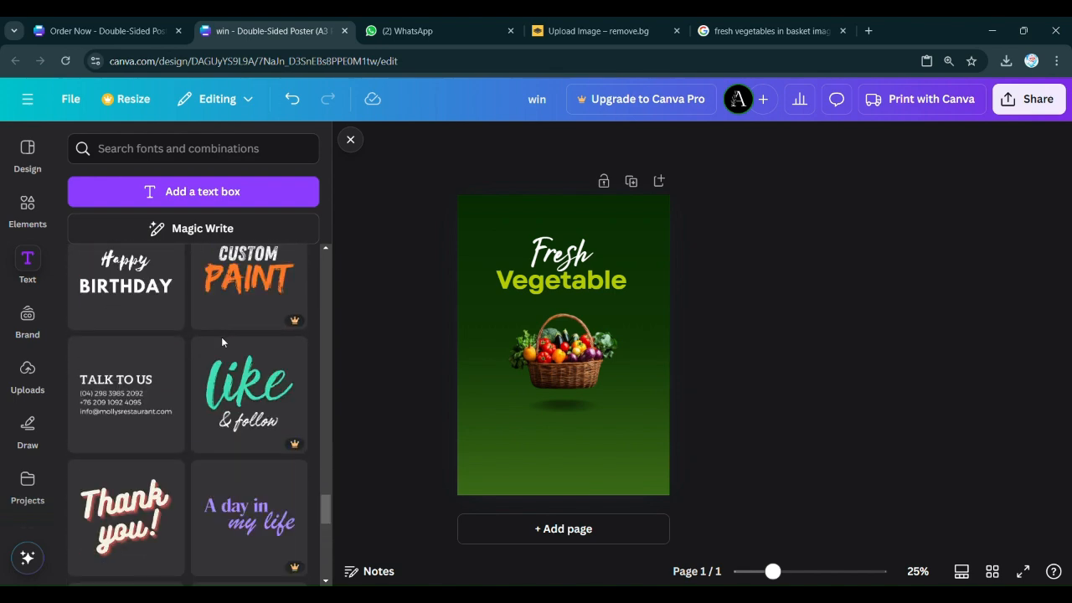
pyautogui.scroll(10, 227, 371)
pyautogui.scroll(-3, 251, 368)
pyautogui.click(304, 352)
pyautogui.click(248, 352)
# Cut "Fresh" and "Vegetable" from the old heading and paste them over "Wild" and "SALE" in the new combination
pyautogui.doubleClick(561, 247)
pyautogui.hotkey('ctrl', 'x')
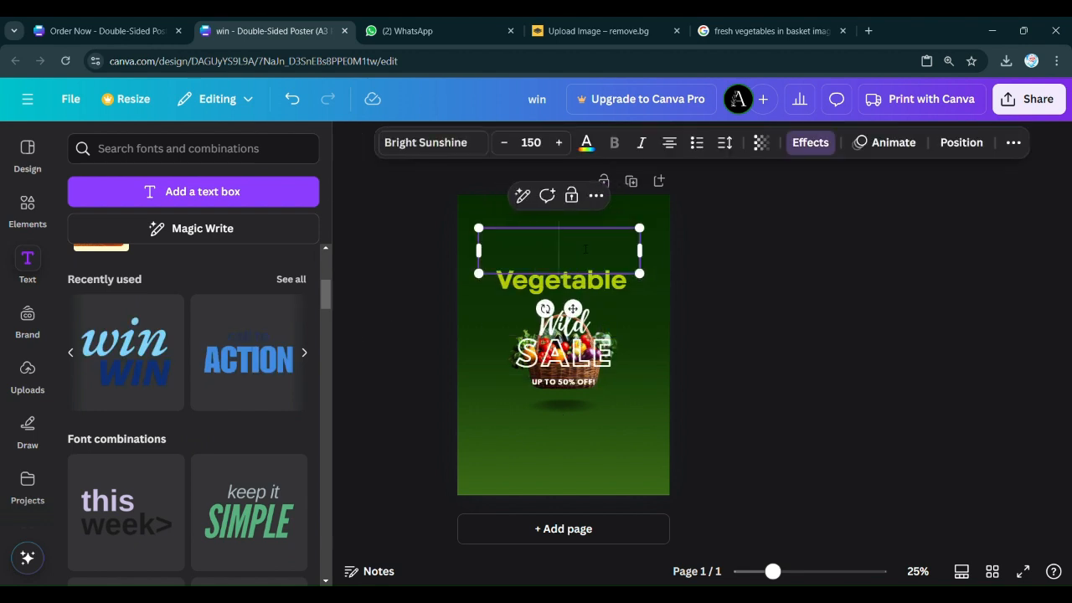
pyautogui.doubleClick(559, 321)
pyautogui.hotkey('ctrl', 'v')
pyautogui.doubleClick(522, 290)
pyautogui.hotkey('ctrl', 'x')
pyautogui.doubleClick(563, 355)
pyautogui.hotkey('ctrl', 'v')
# Widen the "VEGETABLE" text box to fit one line and delete the "UP TO 50% OFF!" line
pyautogui.moveTo(644, 357); pyautogui.dragTo(726, 361)
pyautogui.click(555, 381)
pyautogui.press('Delete')
# Change the font of the outlined "VEGETABLE" text to League Spartan
pyautogui.click(552, 371)
pyautogui.click(432, 142)
pyautogui.click(276, 221)
pyautogui.scroll(-1, 124, 368)
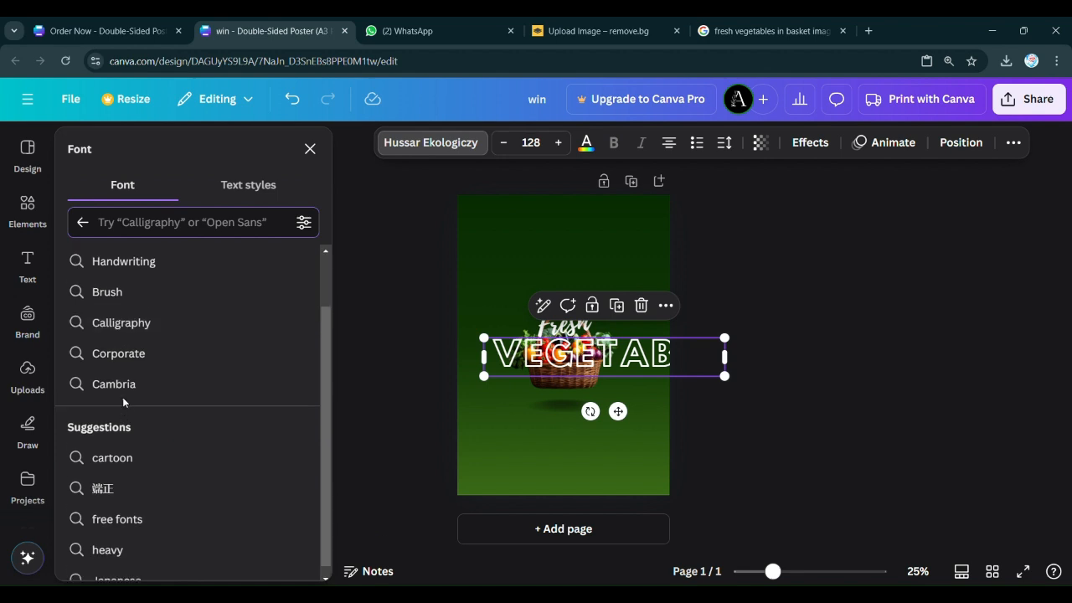
pyautogui.doubleClick(536, 358)
pyautogui.scroll(1, 140, 334)
pyautogui.scroll(1, 139, 334)
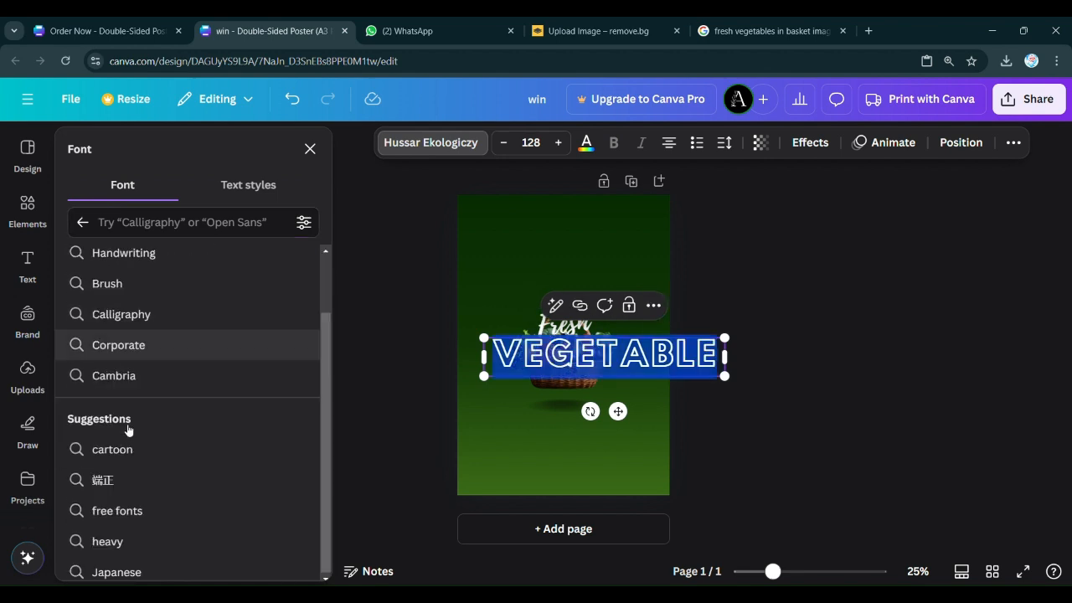
pyautogui.click(114, 270)
pyautogui.scroll(-2, 127, 329)
pyautogui.click(134, 352)
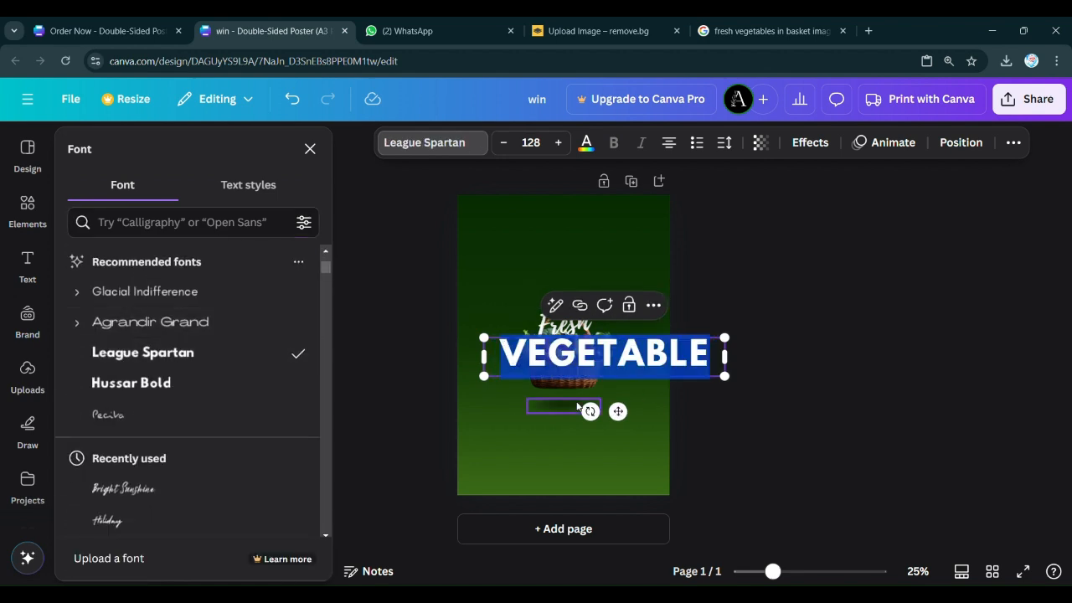
# Move the "Fresh VEGETABLE" heading above the vegetable basket and set the "VEGETABLE" font size to 75
pyautogui.moveTo(563, 326); pyautogui.dragTo(560, 255)
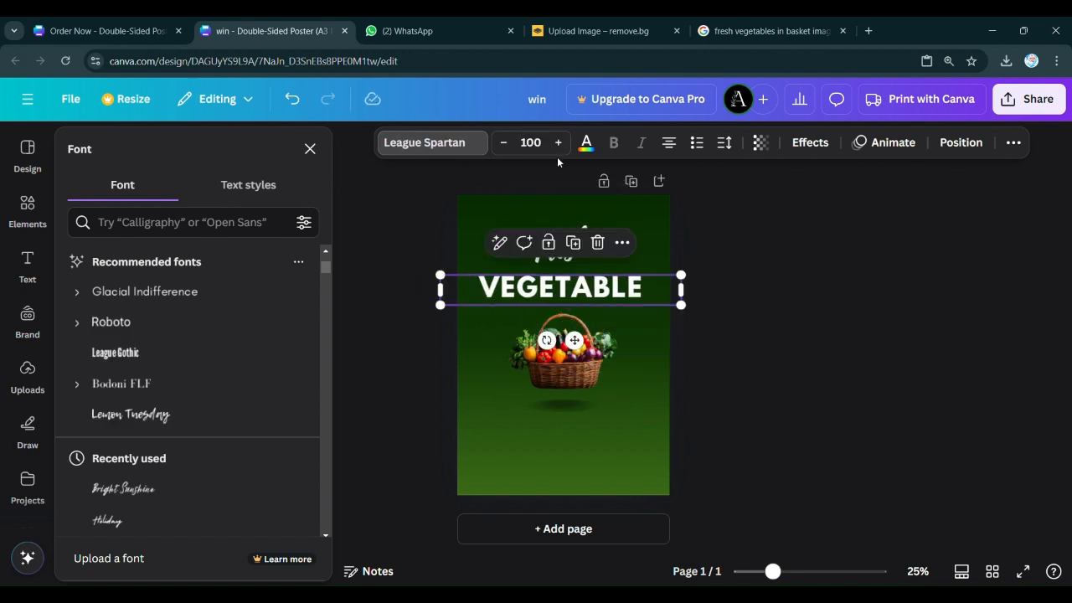
pyautogui.click(531, 142)
pyautogui.write('78')
pyautogui.press('Return')
# Color the "VEGETABLE" text yellow and lower "Fresh" so it sits directly on top of it
pyautogui.click(584, 230)
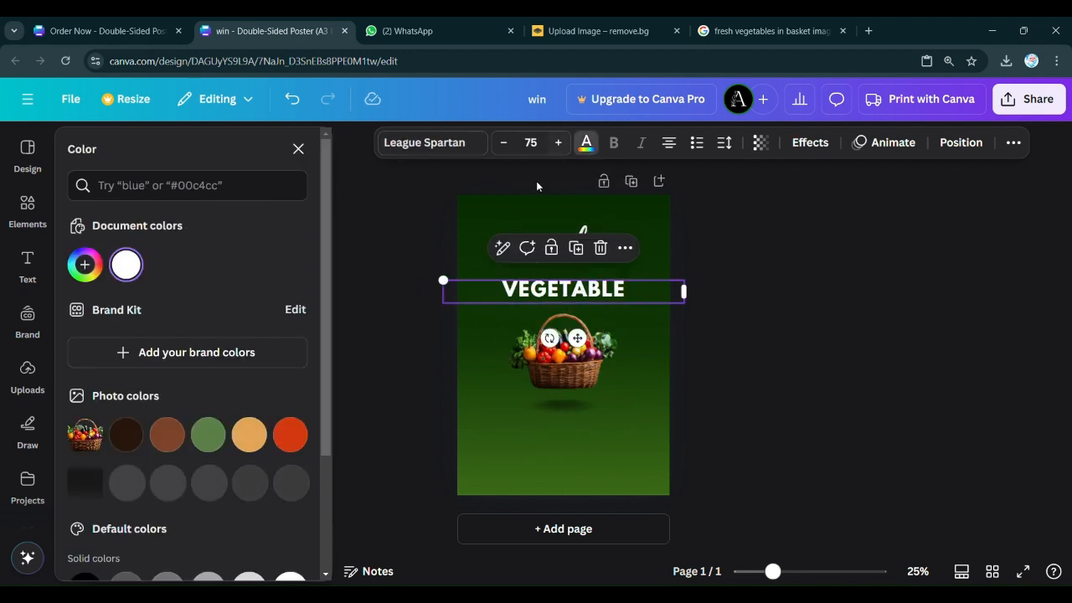
pyautogui.scroll(-3, 193, 351)
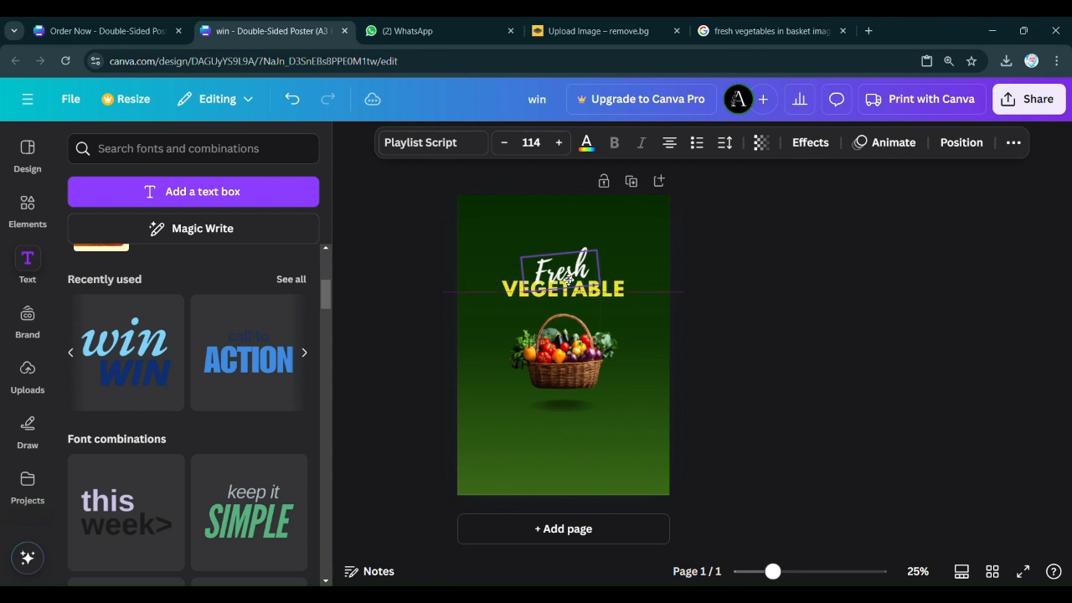
pyautogui.click(694, 344)
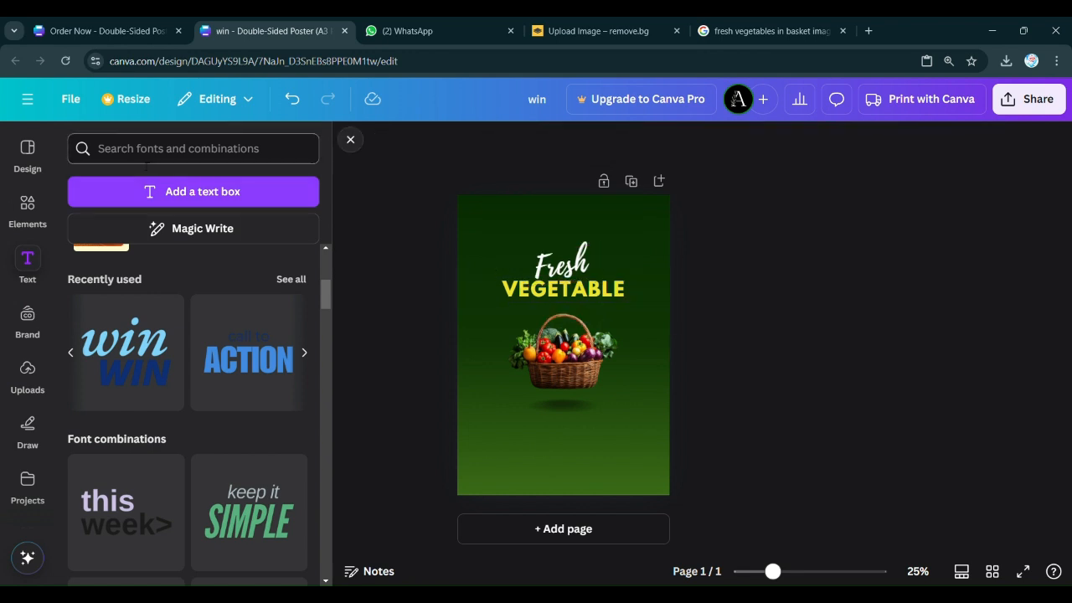
# Search the design elements for "leaf" and restrict the results to graphics
pyautogui.click(27, 211)
pyautogui.click(258, 149)
pyautogui.click(278, 150)
pyautogui.press('l')
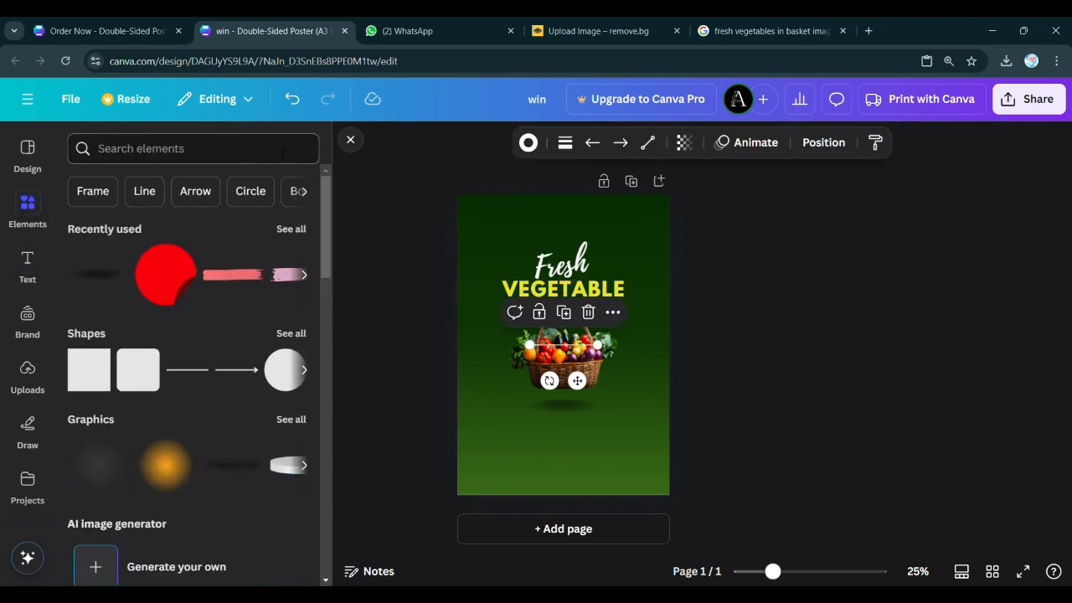
pyautogui.click(282, 149)
pyautogui.write('leaf')
pyautogui.press('Return')
pyautogui.click(123, 185)
# Browse the leaf graphics and add a green leafy branch to the poster
pyautogui.scroll(-10, 146, 292)
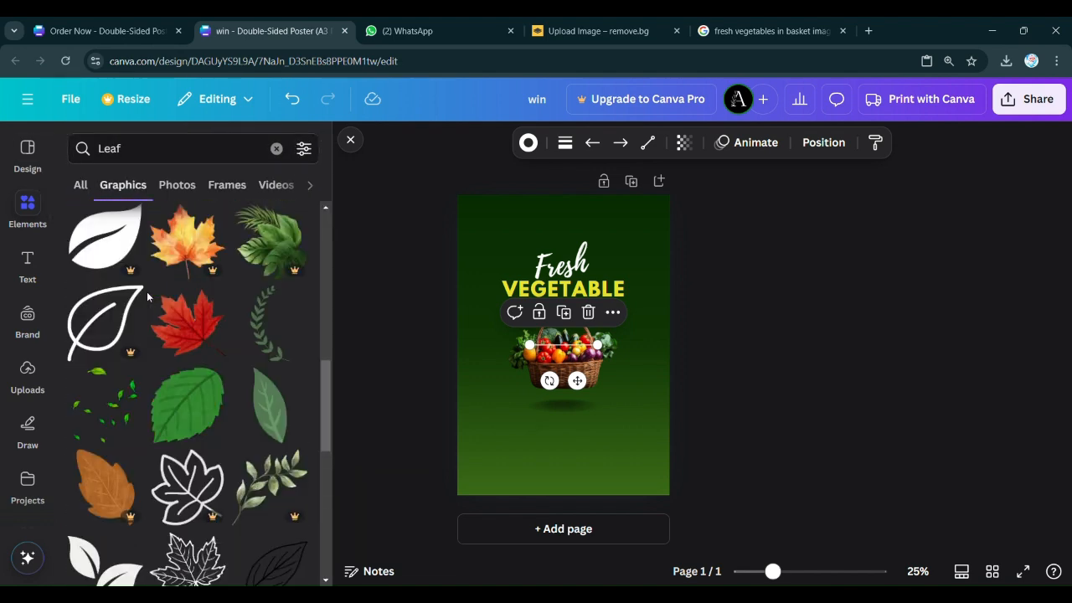
pyautogui.scroll(-10, 147, 291)
pyautogui.scroll(-10, 147, 292)
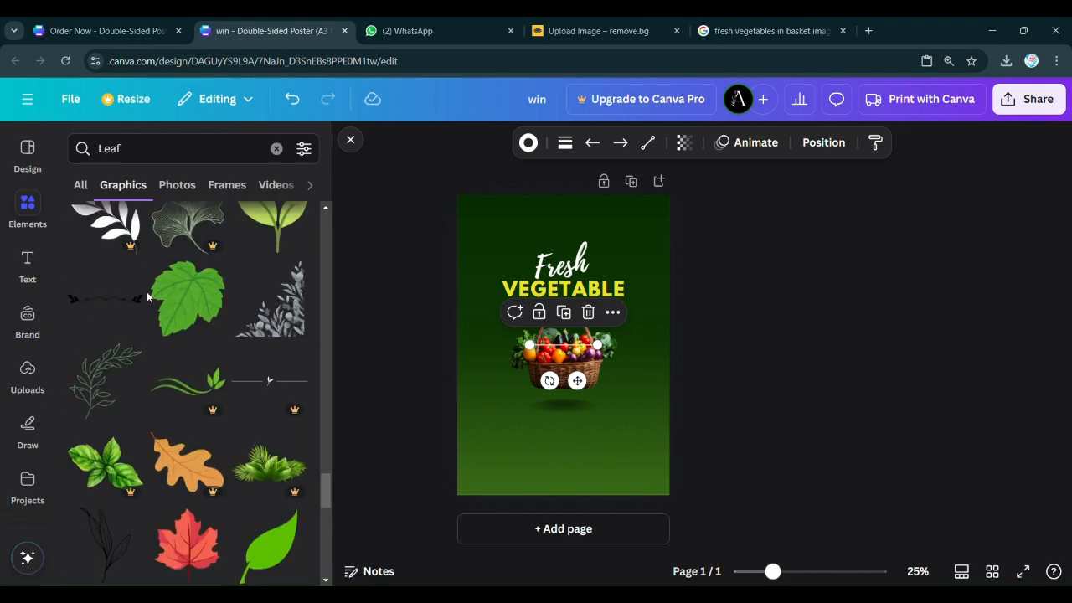
pyautogui.scroll(-10, 146, 296)
pyautogui.scroll(-5, 170, 343)
pyautogui.scroll(-2, 168, 335)
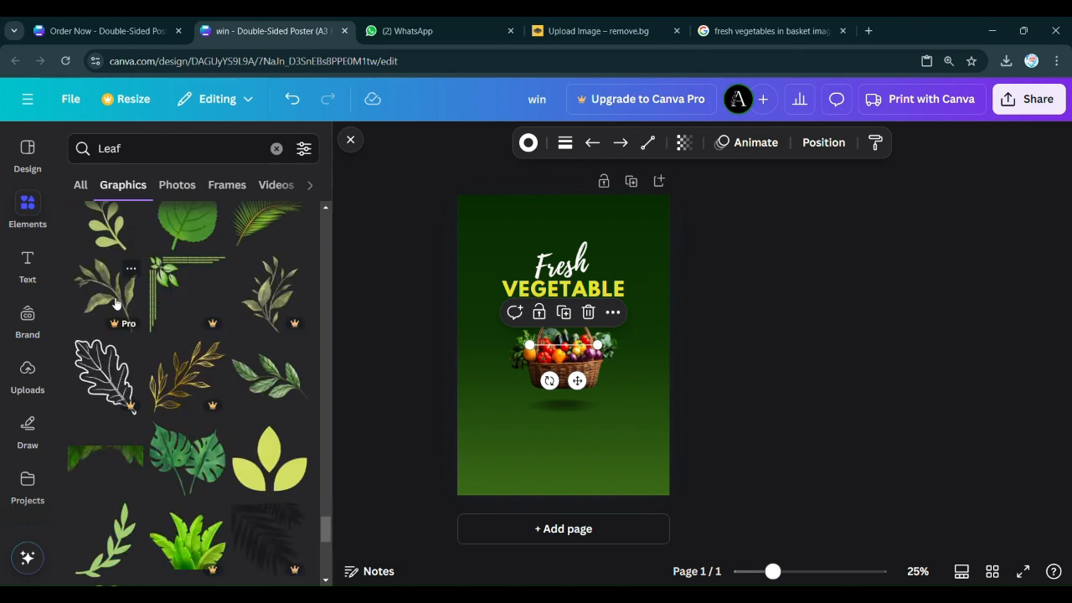
pyautogui.click(268, 297)
# Add the light-green two-leaf graphic to the poster and delete the leafy branch
pyautogui.scroll(-1, 146, 336)
pyautogui.scroll(-8, 145, 338)
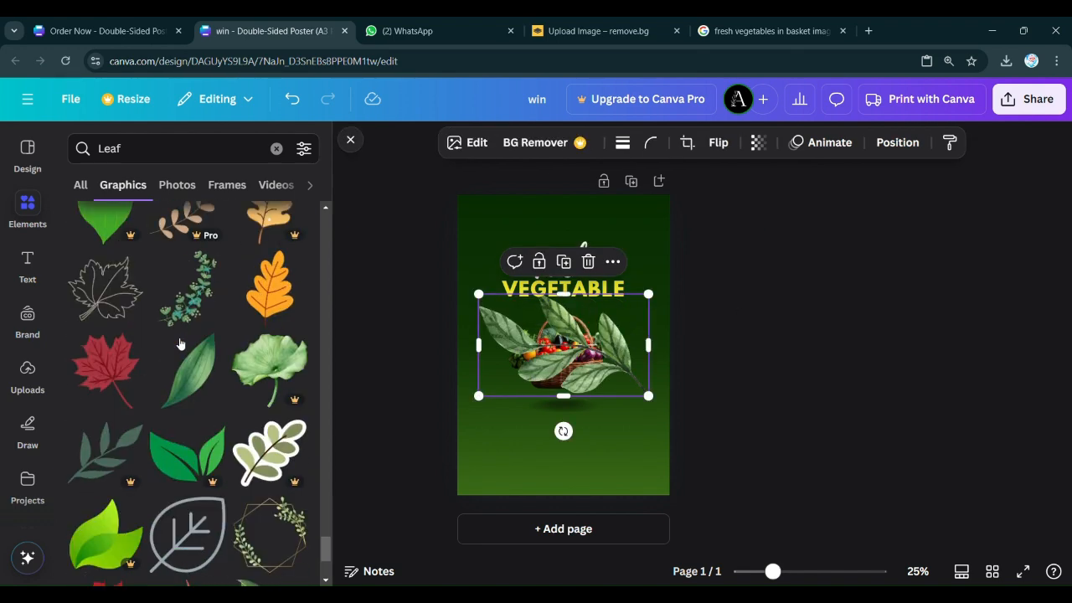
pyautogui.scroll(-2, 187, 374)
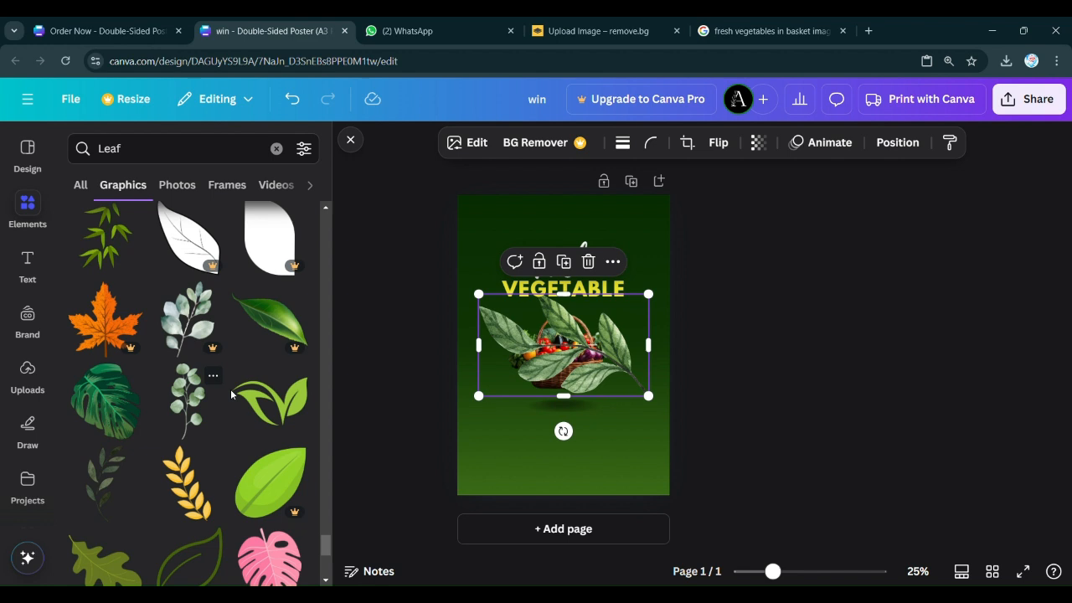
pyautogui.click(266, 395)
pyautogui.moveTo(626, 374); pyautogui.dragTo(622, 408)
pyautogui.click(497, 322)
pyautogui.press('Delete')
pyautogui.click(504, 370)
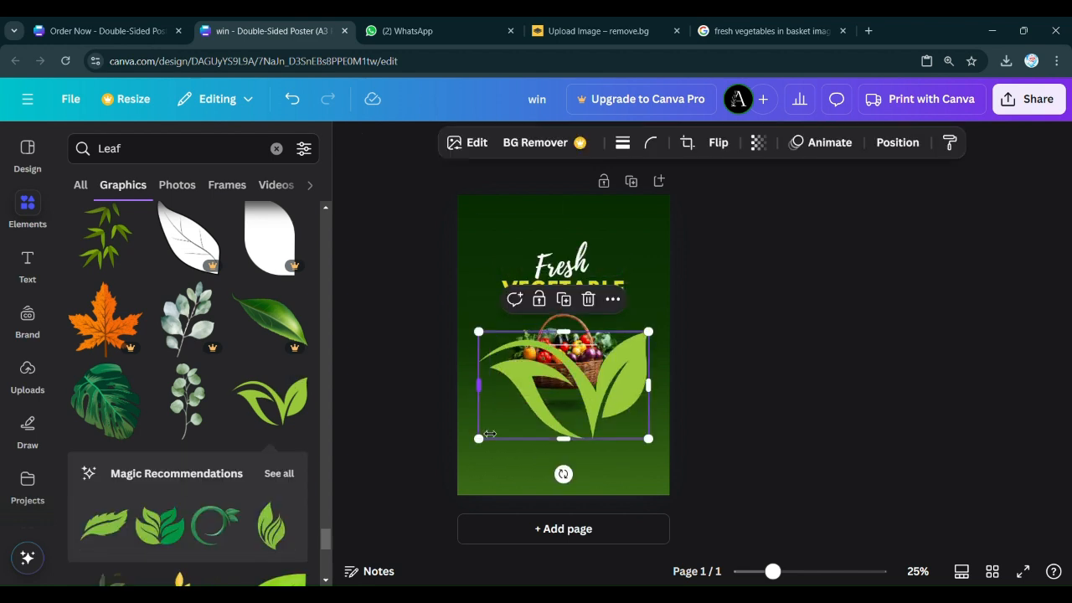
pyautogui.moveTo(481, 439); pyautogui.dragTo(542, 399)
pyautogui.click(577, 404)
pyautogui.click(614, 369)
pyautogui.click(698, 406)
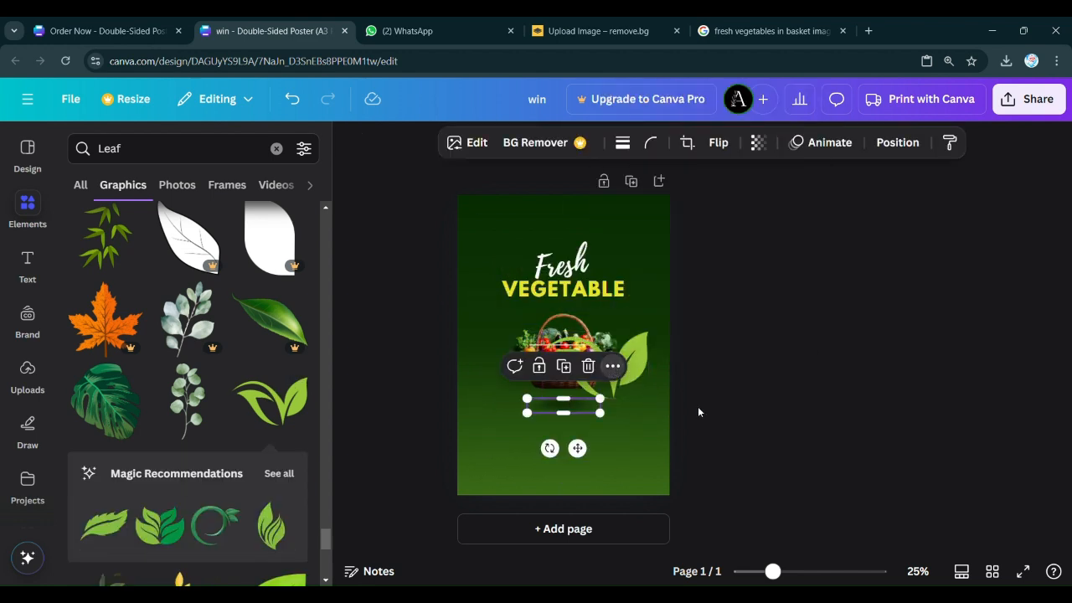
pyautogui.click(697, 406)
pyautogui.hotkey('ctrl', 'z')
# Shrink and rotate the two-leaf graphic and place it beside the end of the word "Fresh"
pyautogui.click(587, 407)
pyautogui.moveTo(481, 439); pyautogui.dragTo(652, 392)
pyautogui.moveTo(633, 356); pyautogui.dragTo(632, 321)
pyautogui.moveTo(618, 277); pyautogui.dragTo(617, 277)
pyautogui.moveTo(600, 228); pyautogui.dragTo(618, 270)
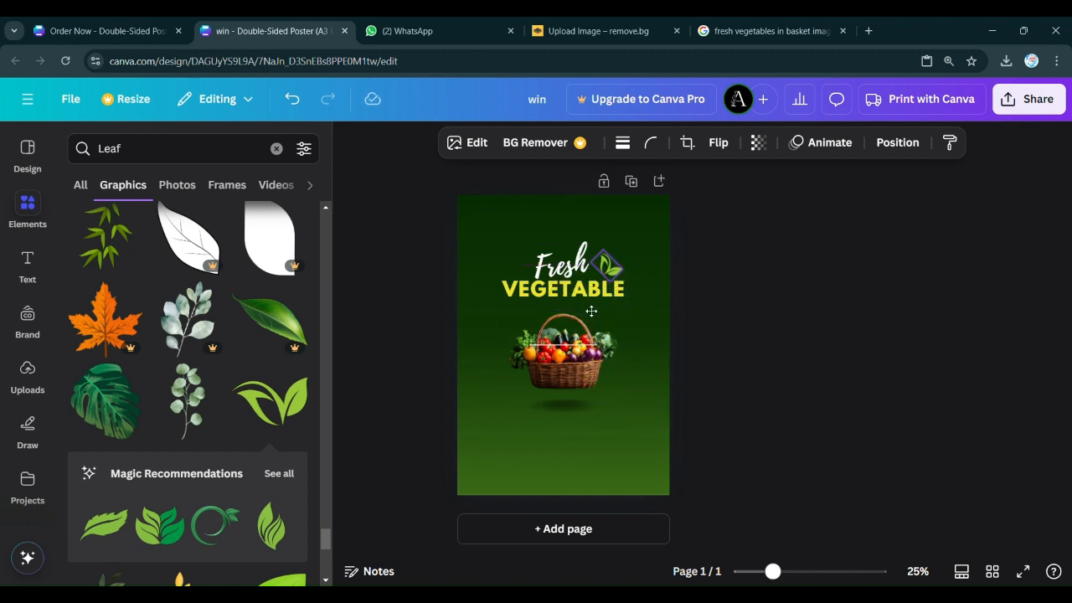
pyautogui.click(698, 323)
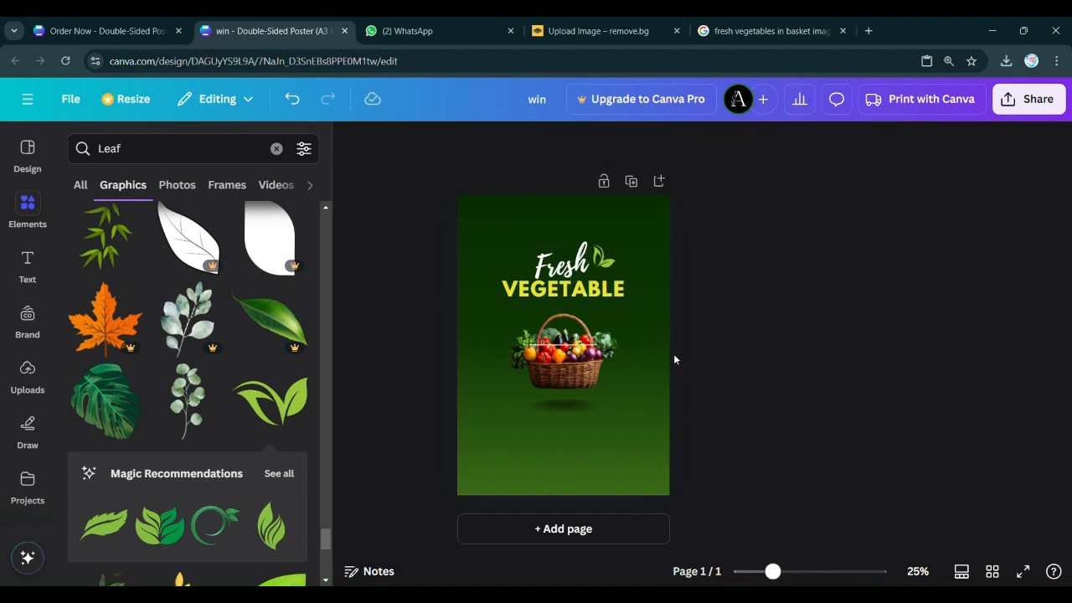
# Add a subheading reading "LOGO" and set its font size to 25
pyautogui.click(28, 266)
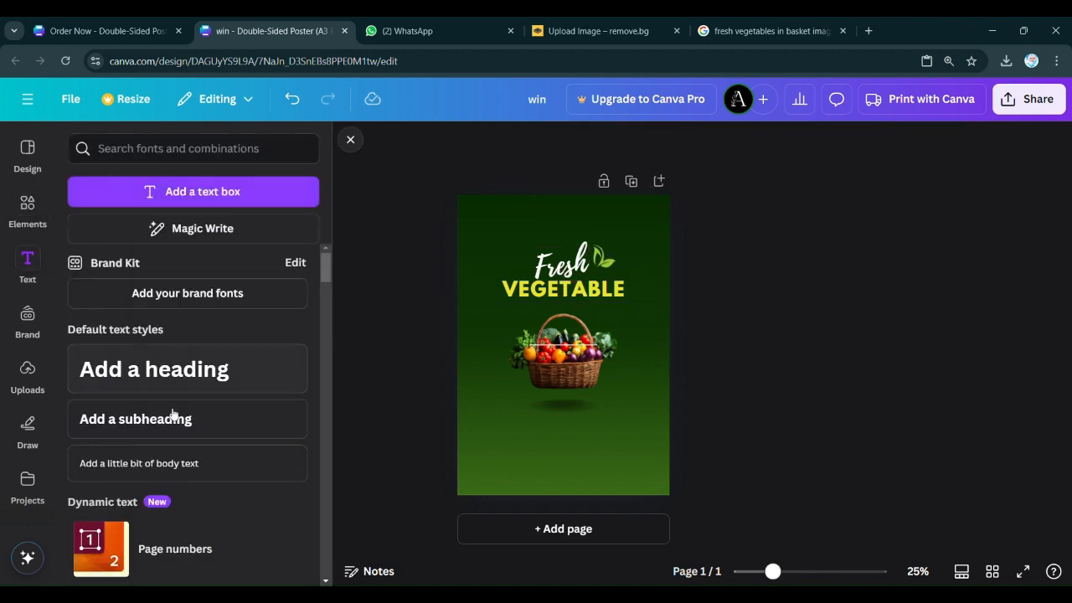
pyautogui.click(171, 420)
pyautogui.write('LOGO')
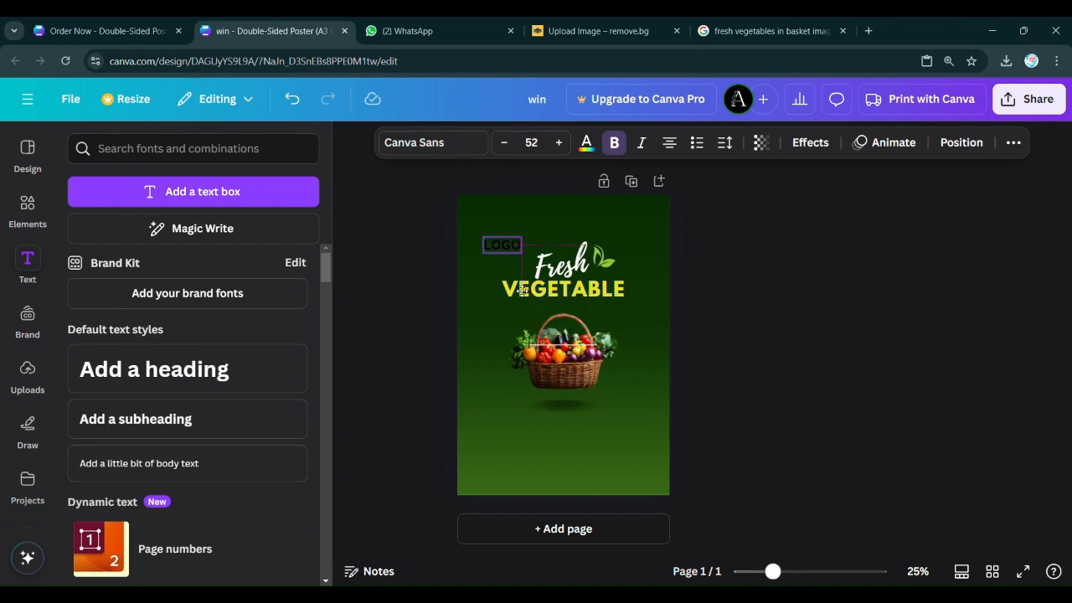
pyautogui.click(531, 142)
pyautogui.write('25')
pyautogui.press('Return')
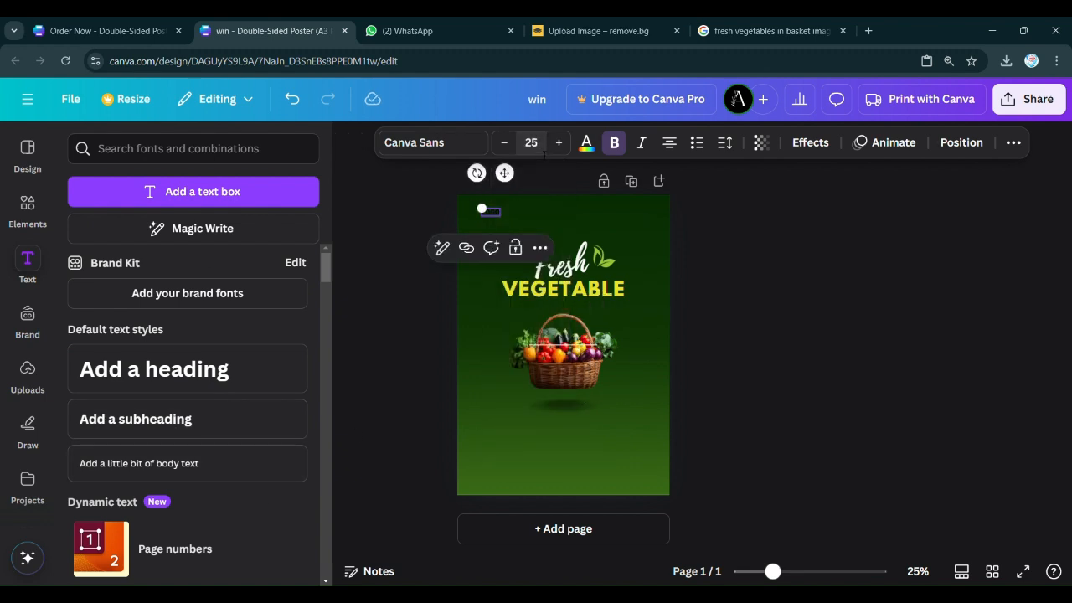
# Color the "LOGO" text white and position it in the poster's upper-left corner
pyautogui.click(586, 142)
pyautogui.moveTo(486, 222); pyautogui.dragTo(499, 228)
pyautogui.click(412, 267)
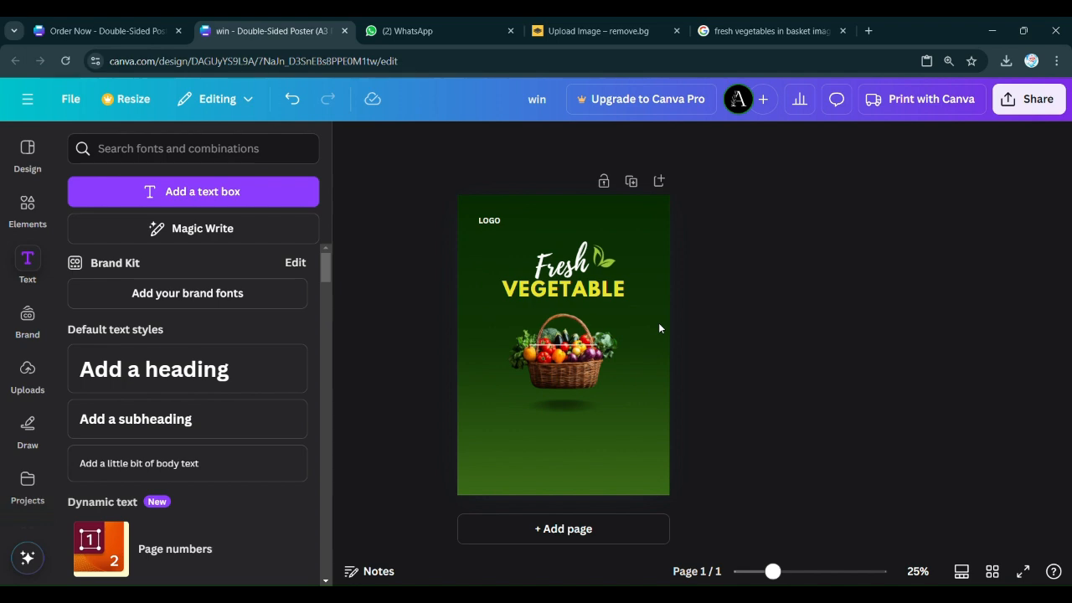
# Stretch the shadow beneath the vegetable basket so it is wider
pyautogui.click(578, 408)
pyautogui.scroll(5, 590, 415)
pyautogui.moveTo(824, 393); pyautogui.dragTo(862, 402)
pyautogui.moveTo(563, 397); pyautogui.dragTo(561, 397)
pyautogui.scroll(-6, 495, 389)
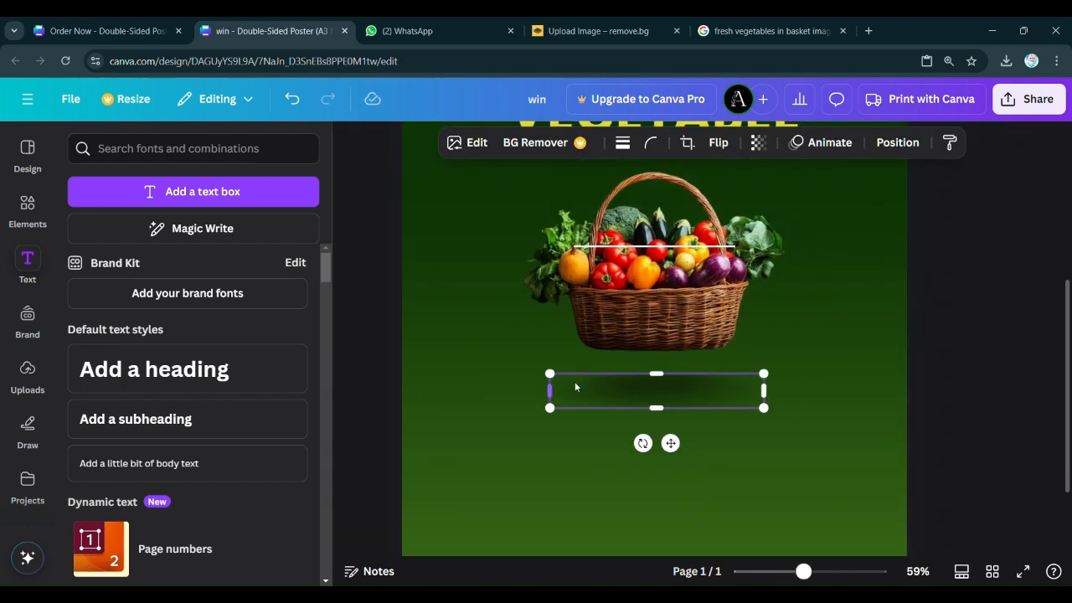
pyautogui.click(661, 375)
pyautogui.scroll(-2, 562, 381)
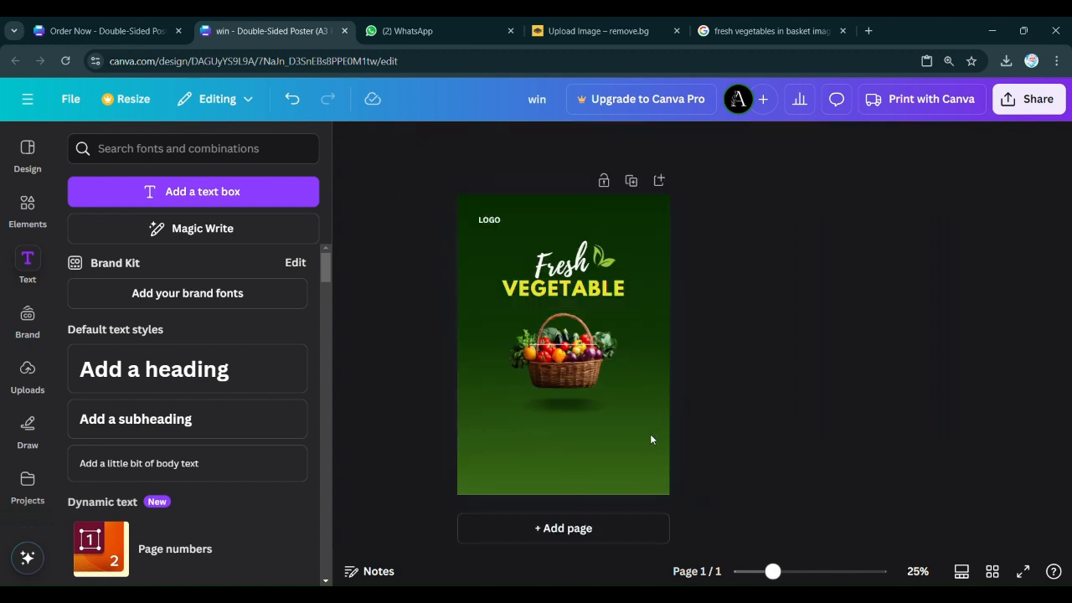
# Add a subheading containing the contact phone number and place it below the basket's shadow
pyautogui.click(179, 418)
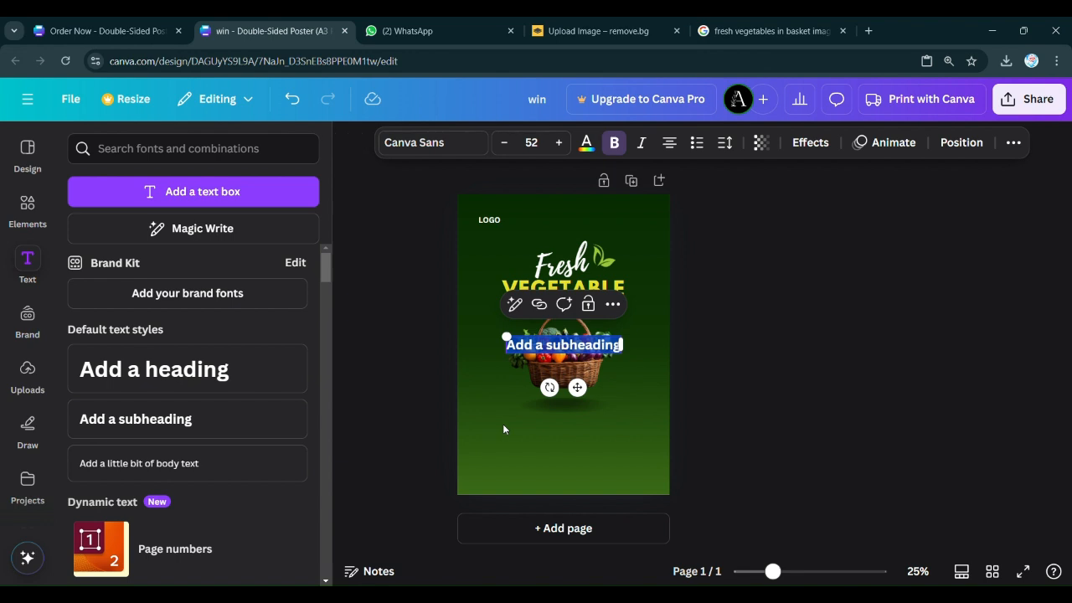
pyautogui.write('+123 456 789')
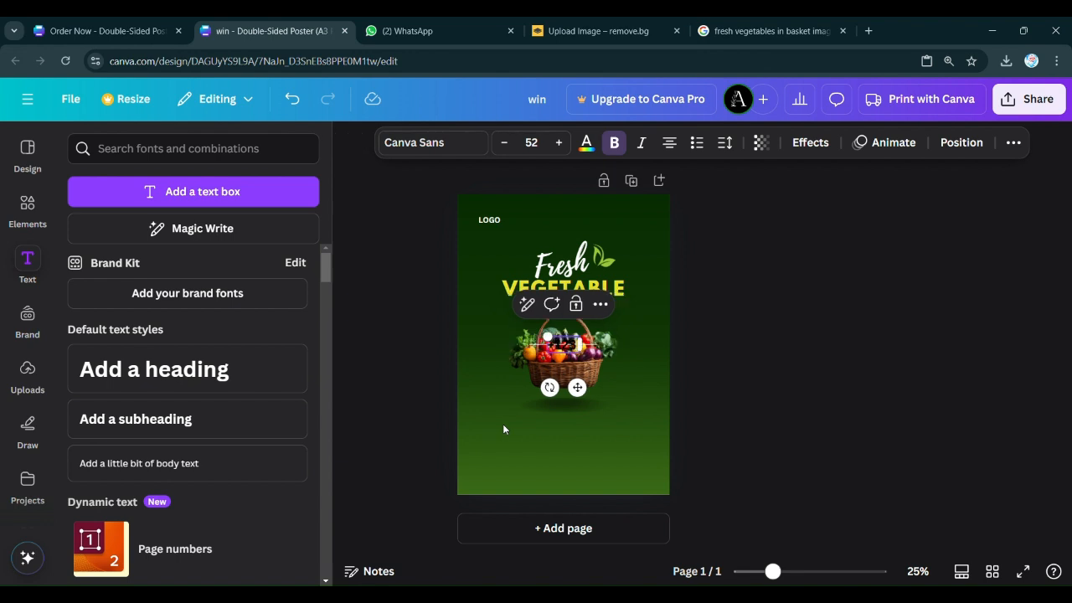
pyautogui.write('0')
pyautogui.moveTo(577, 387); pyautogui.dragTo(581, 477)
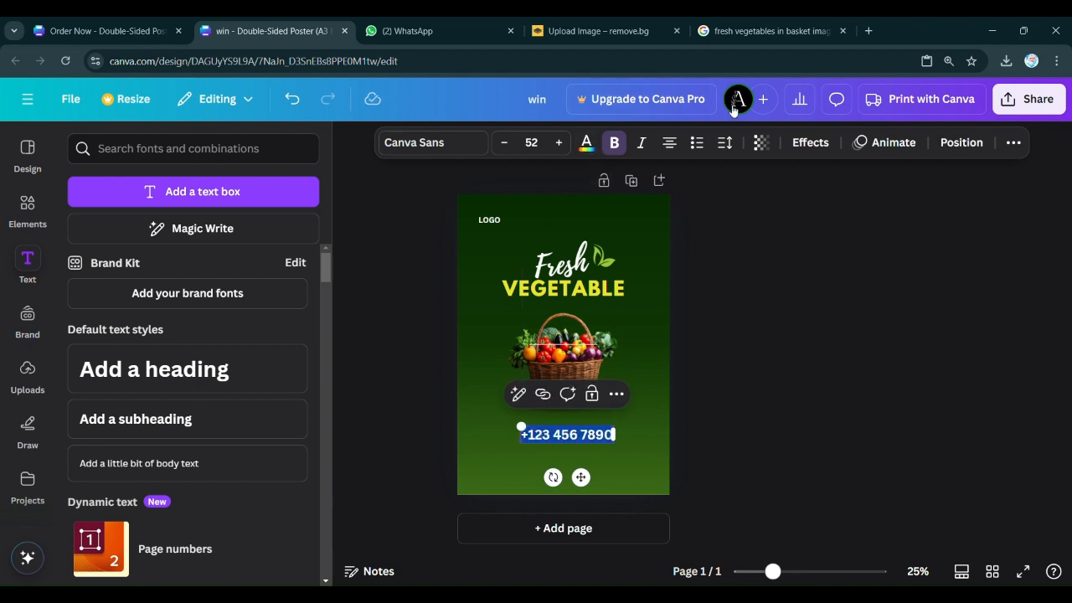
# Color the phone number text white, set its font size to 25 and center it below the basket
pyautogui.click(586, 142)
pyautogui.click(531, 142)
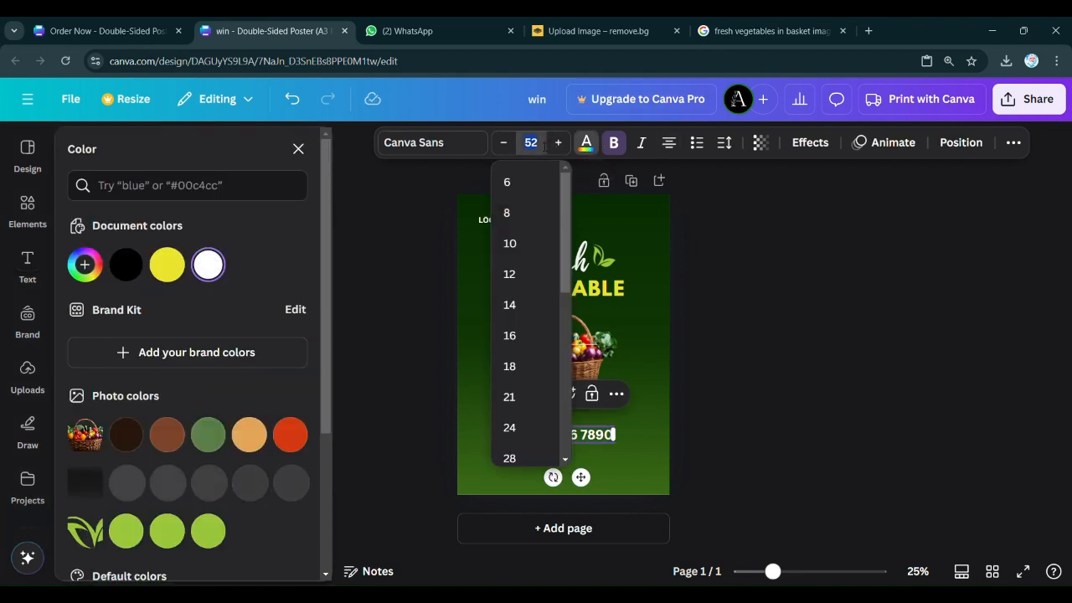
pyautogui.write('25')
pyautogui.press('Return')
pyautogui.moveTo(571, 463); pyautogui.dragTo(583, 480)
pyautogui.click(298, 149)
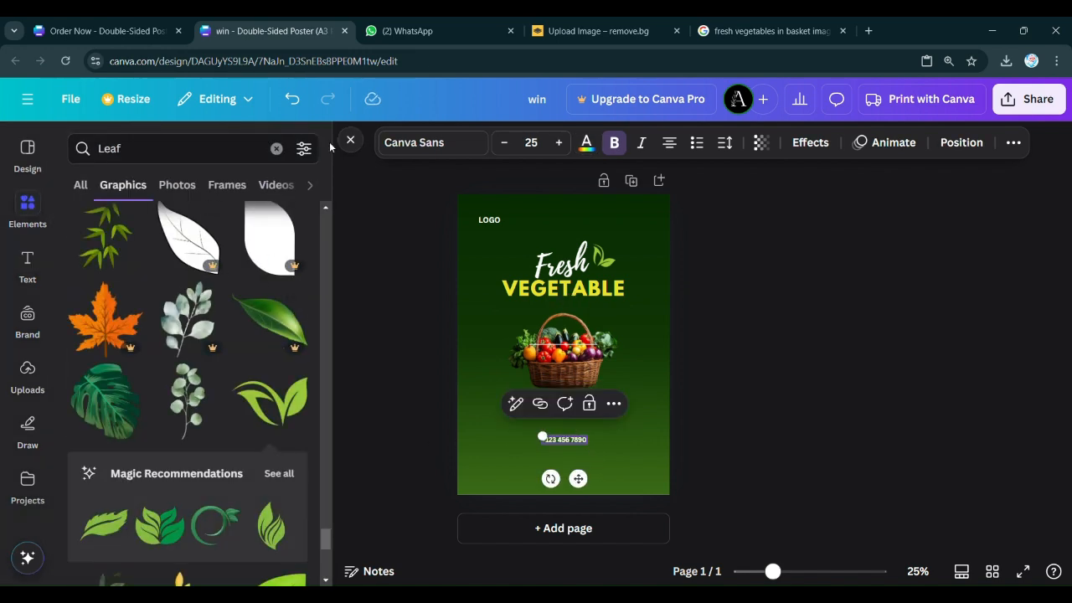
# Add a rounded square shape, flatten it into a small rectangle and place it under the phone number
pyautogui.click(272, 148)
pyautogui.click(138, 369)
pyautogui.click(583, 345)
pyautogui.moveTo(565, 377); pyautogui.dragTo(571, 332)
pyautogui.moveTo(577, 365); pyautogui.dragTo(590, 506)
pyautogui.scroll(3, 595, 472)
pyautogui.scroll(-2, 648, 437)
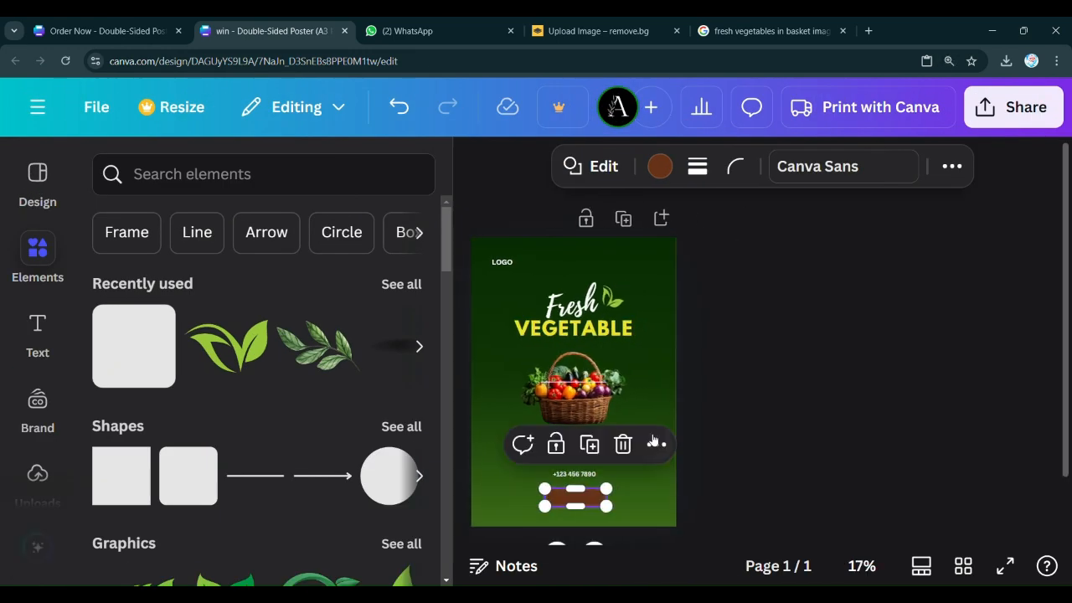
# Resize and center the brown rectangle under the phone number, and make it a yellow button with fully rounded corners
pyautogui.scroll(-3, 408, 370)
pyautogui.click(624, 429)
pyautogui.scroll(1, 596, 443)
pyautogui.scroll(5, 595, 444)
pyautogui.click(597, 438)
pyautogui.moveTo(508, 444); pyautogui.dragTo(585, 437)
pyautogui.moveTo(644, 415); pyautogui.dragTo(620, 412)
pyautogui.click(484, 143)
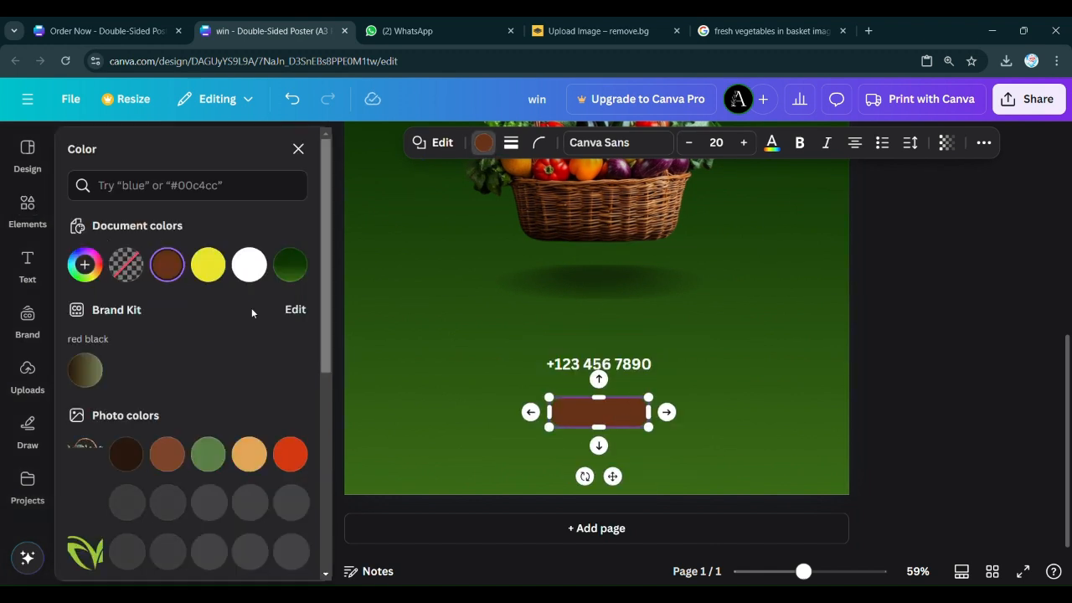
pyautogui.click(208, 265)
# Duplicate the phone number text onto the yellow button and replace its wording with "Shop Now"
pyautogui.moveTo(572, 373); pyautogui.dragTo(582, 416)
pyautogui.doubleClick(582, 416)
pyautogui.write('S')
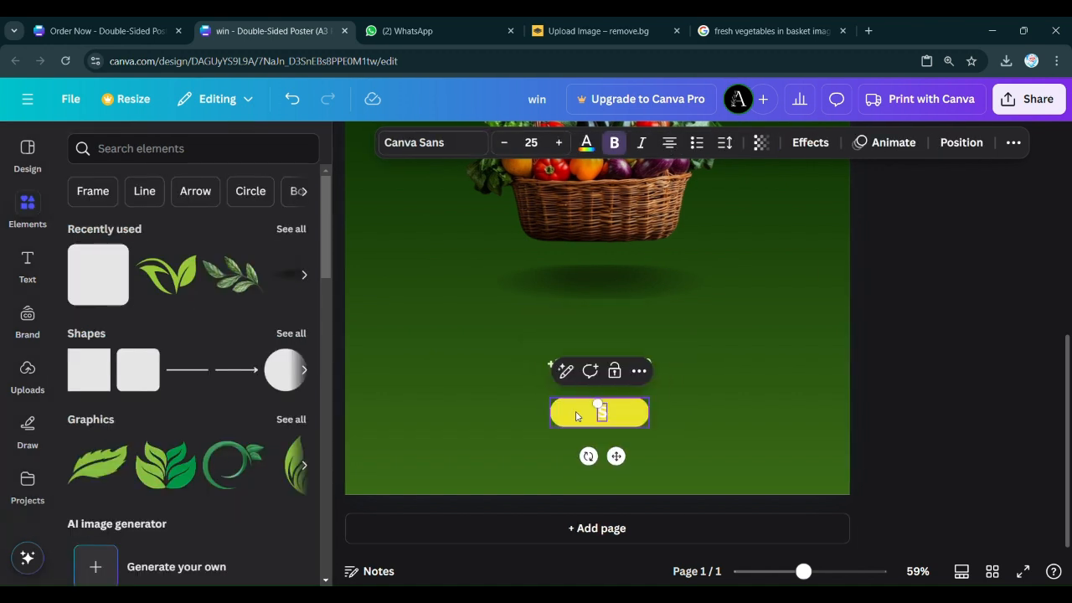
pyautogui.hotkey('ctrl', 'a')
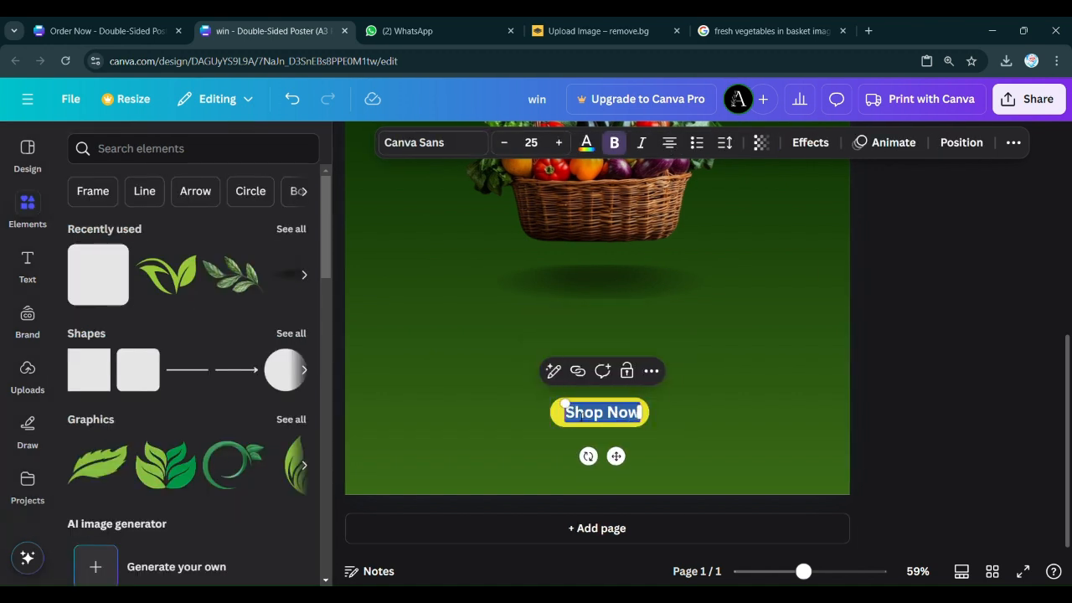
# Color the "Shop Now" text black and center it on the yellow button
pyautogui.click(589, 154)
pyautogui.scroll(-3, 182, 486)
pyautogui.click(84, 427)
pyautogui.moveTo(622, 458); pyautogui.dragTo(625, 463)
pyautogui.click(612, 389)
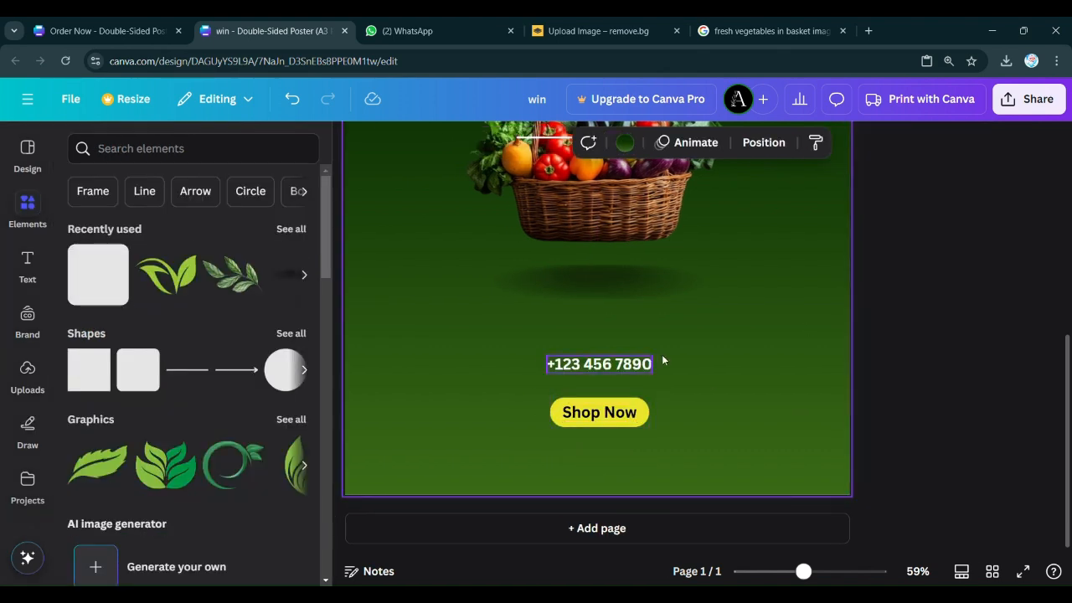
# Increase the phone number's font size to 30 and remove the stray white line across the basket
pyautogui.click(566, 368)
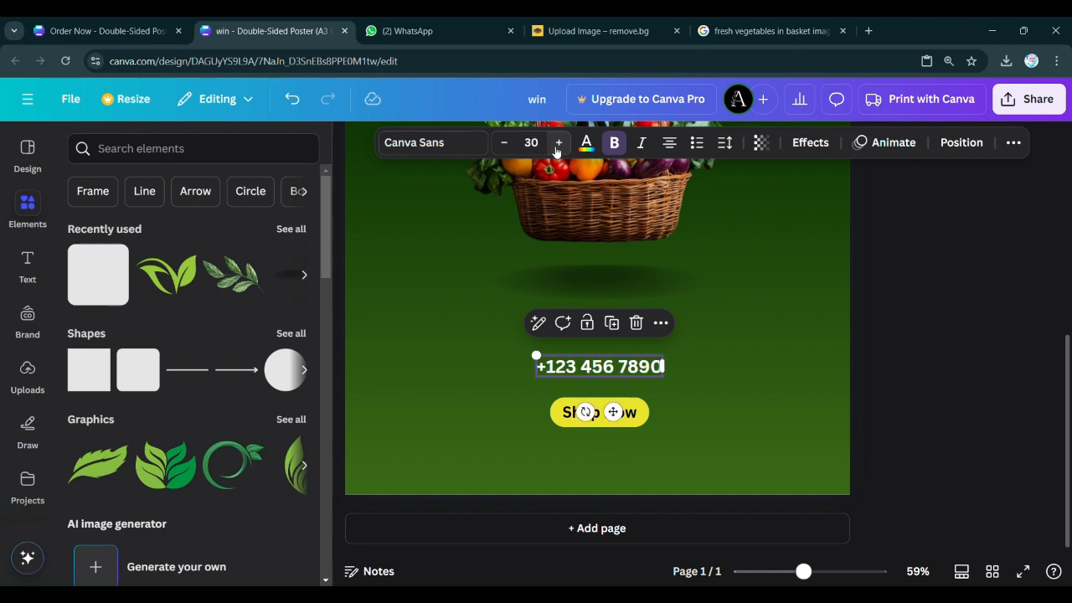
pyautogui.click(825, 332)
pyautogui.hotkey('ctrl', '-')
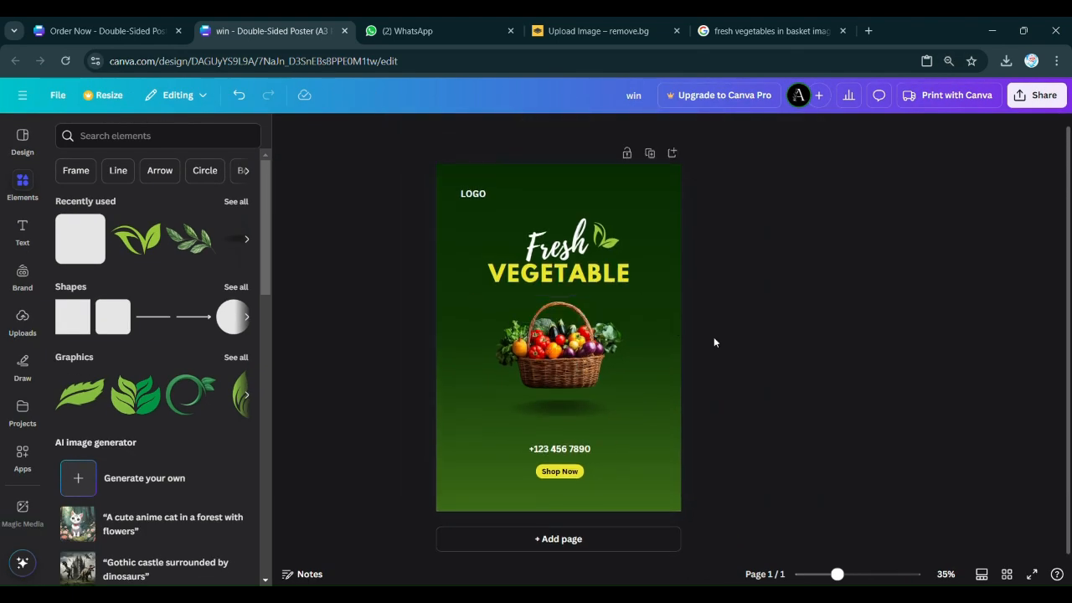
# Search the design elements for "offer tag" and show all matching graphics
pyautogui.click(123, 136)
pyautogui.write('off')
pyautogui.click(103, 191)
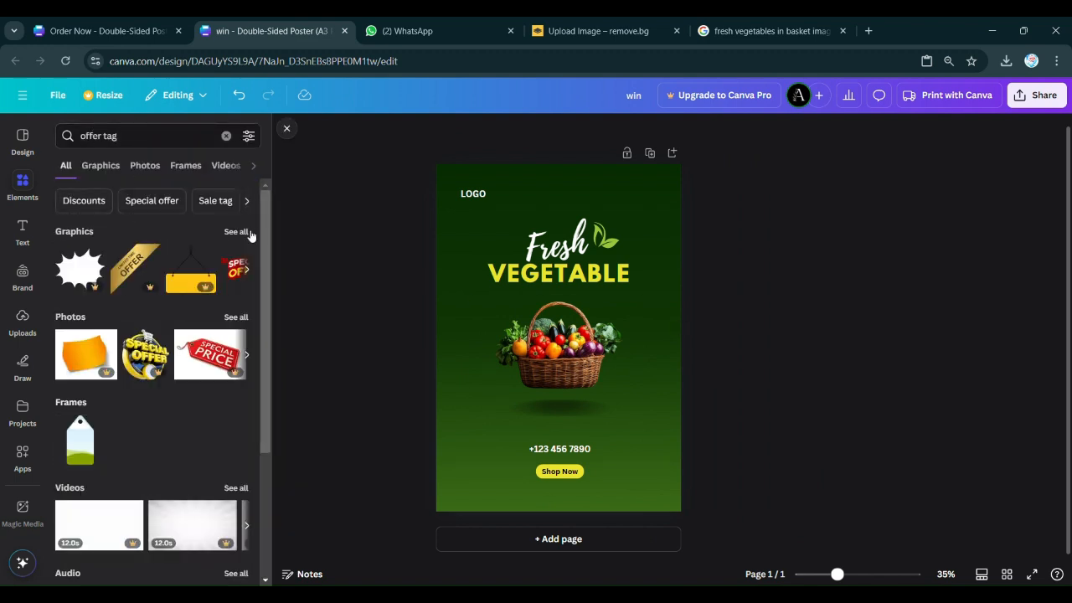
pyautogui.click(238, 230)
# Add the round red scalloped badge graphic and place it small at the basket's upper left
pyautogui.scroll(-3, 209, 335)
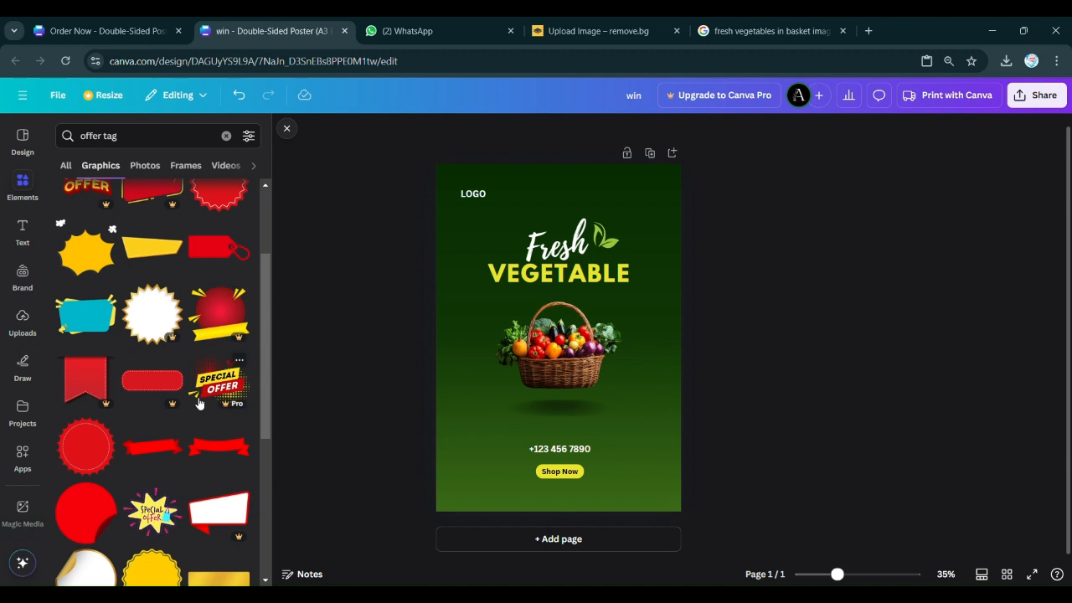
pyautogui.scroll(3, 198, 407)
pyautogui.scroll(-1, 135, 436)
pyautogui.click(85, 514)
pyautogui.moveTo(550, 338); pyautogui.dragTo(496, 321)
# Move the shadow and the vegetable basket slightly down, closer to the phone number
pyautogui.moveTo(559, 410); pyautogui.dragTo(560, 428)
pyautogui.moveTo(565, 351); pyautogui.dragTo(565, 373)
pyautogui.click(493, 318)
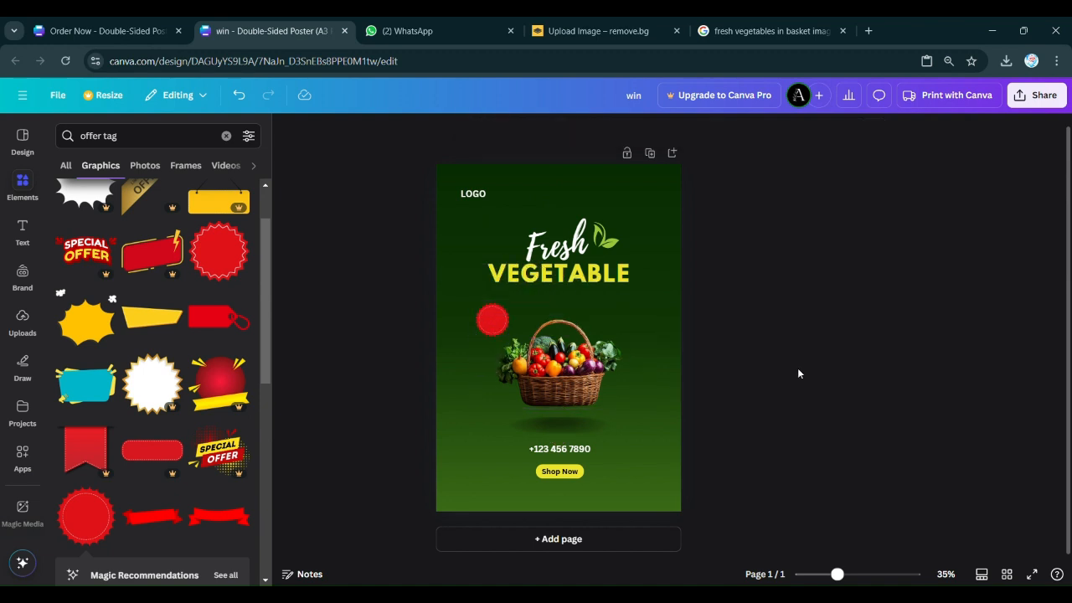
# Recolor the round scalloped badge with a yellow body and a black inner outline
pyautogui.click(542, 131)
pyautogui.click(169, 231)
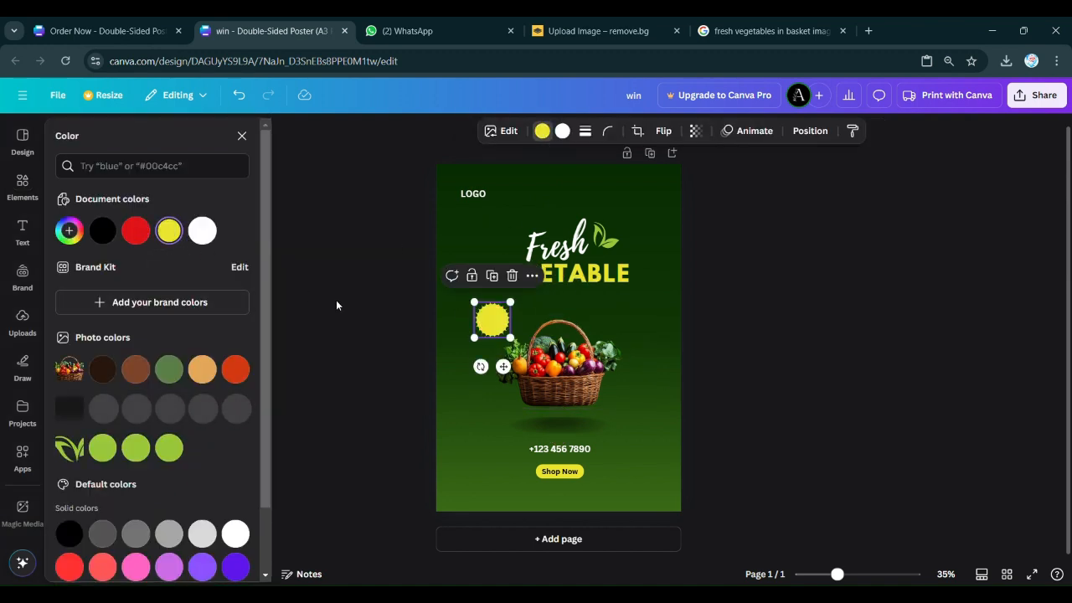
pyautogui.click(562, 131)
pyautogui.click(102, 230)
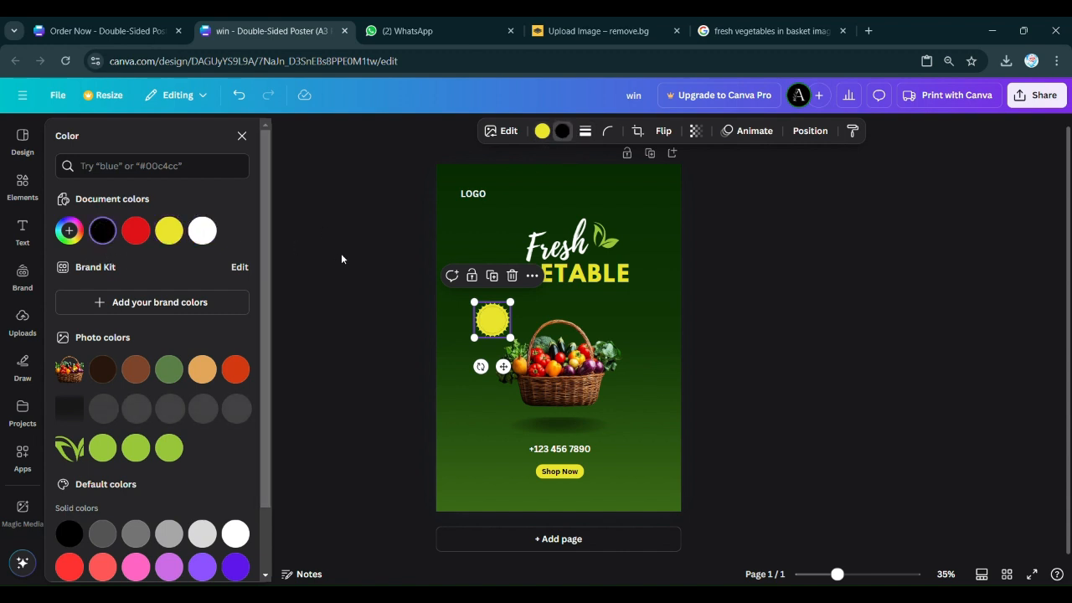
pyautogui.click(341, 259)
# Duplicate the "Shop Now" text, change the copy to "Offer" and center it on the yellow badge
pyautogui.click(553, 472)
pyautogui.hotkey('ctrl', 'd')
pyautogui.moveTo(573, 506); pyautogui.dragTo(501, 333)
pyautogui.doubleClick(502, 318)
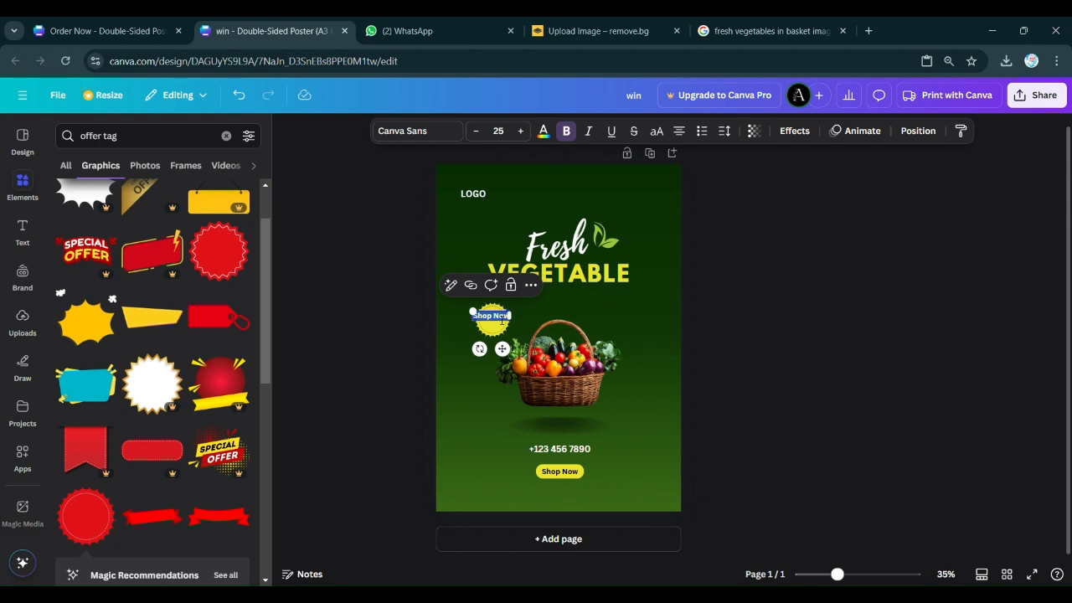
pyautogui.press('BackSpace')
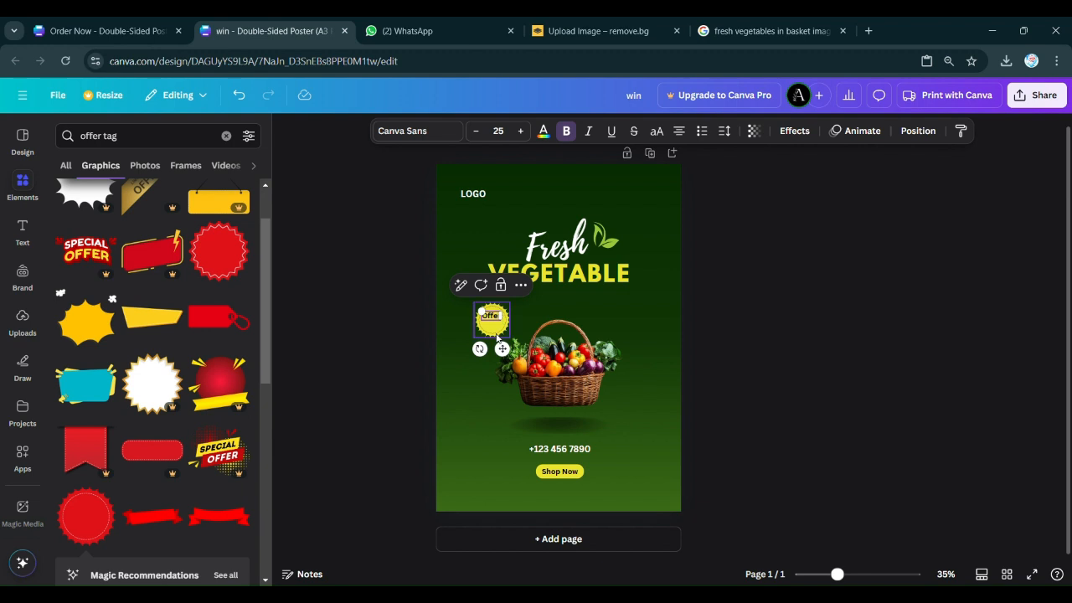
pyautogui.moveTo(502, 349); pyautogui.dragTo(504, 352)
pyautogui.click(833, 343)
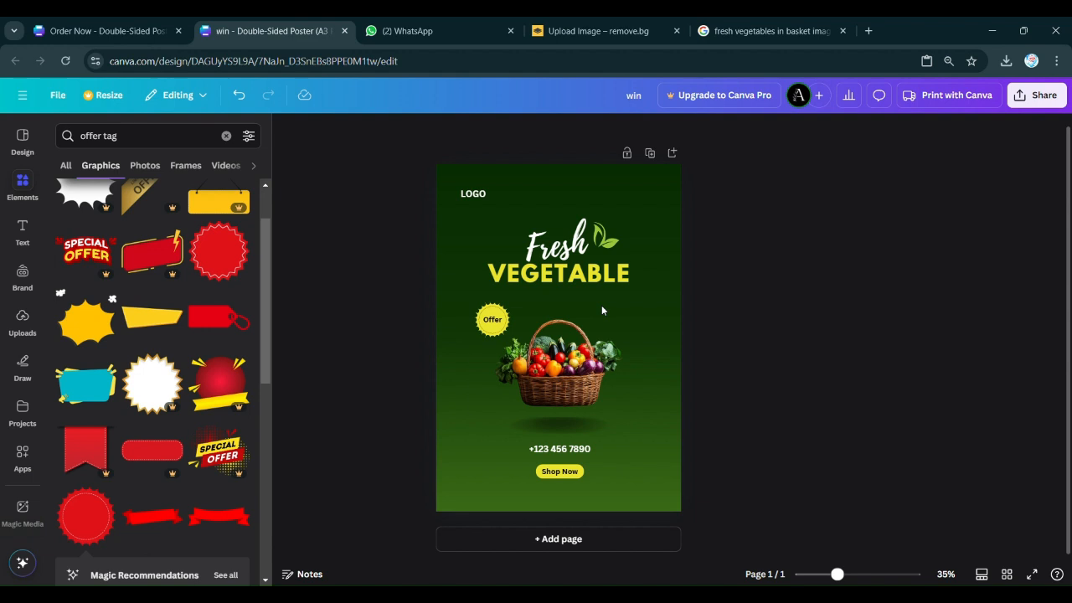
# Increase the font size of the badge's "Offer" text by two steps
pyautogui.doubleClick(492, 319)
pyautogui.click(520, 130)
pyautogui.click(520, 130)
pyautogui.click(724, 344)
# Clear the "offer tag" search and add the graphic with a row of four small rings from the recommended elements
pyautogui.click(226, 136)
pyautogui.click(233, 202)
pyautogui.scroll(-3, 211, 344)
pyautogui.scroll(-10, 211, 343)
pyautogui.scroll(-5, 204, 373)
pyautogui.scroll(-5, 205, 368)
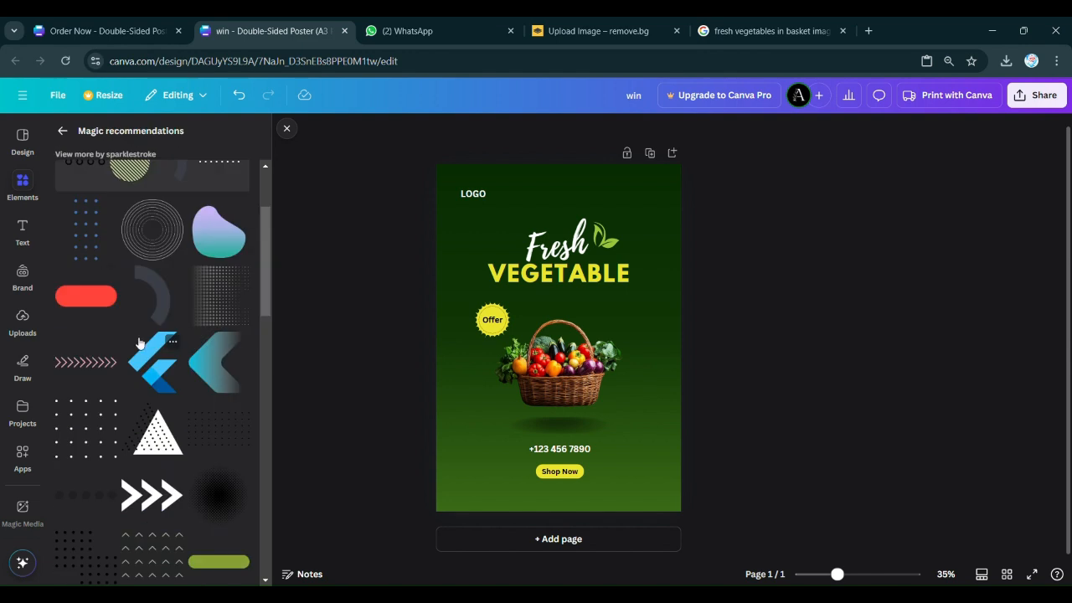
pyautogui.scroll(1, 139, 343)
pyautogui.rightClick(76, 232)
pyautogui.click(78, 237)
pyautogui.click(79, 238)
# Place one small four-ring strip at the poster's lower left and an upright one at its upper right, coloring the upright one white
pyautogui.moveTo(509, 346); pyautogui.dragTo(702, 187)
pyautogui.hotkey('ctrl', 'd')
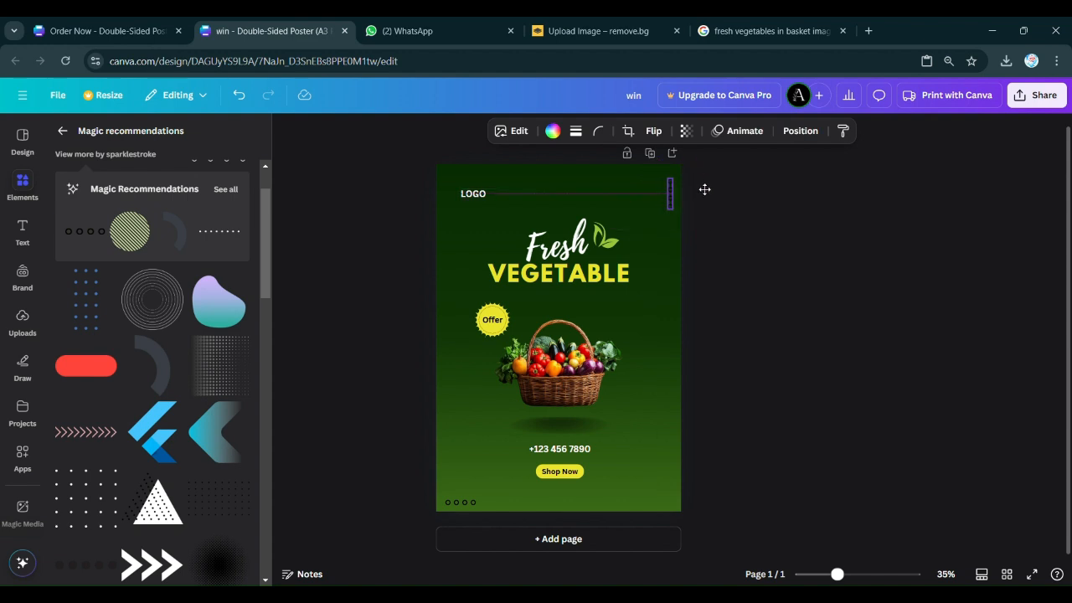
pyautogui.click(552, 131)
pyautogui.click(170, 233)
pyautogui.click(357, 263)
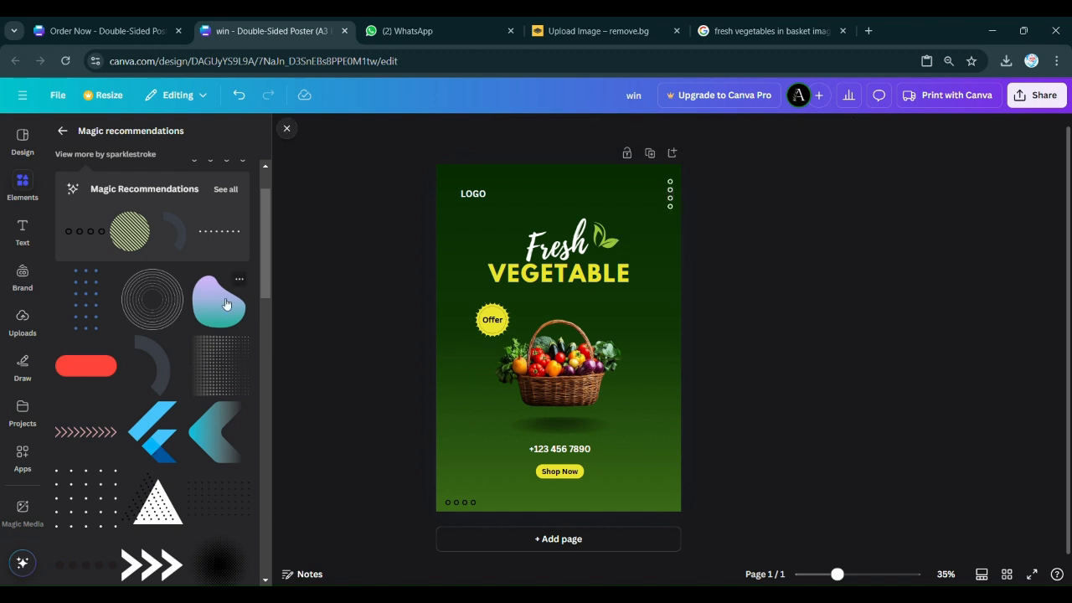
pyautogui.scroll(-3, 225, 304)
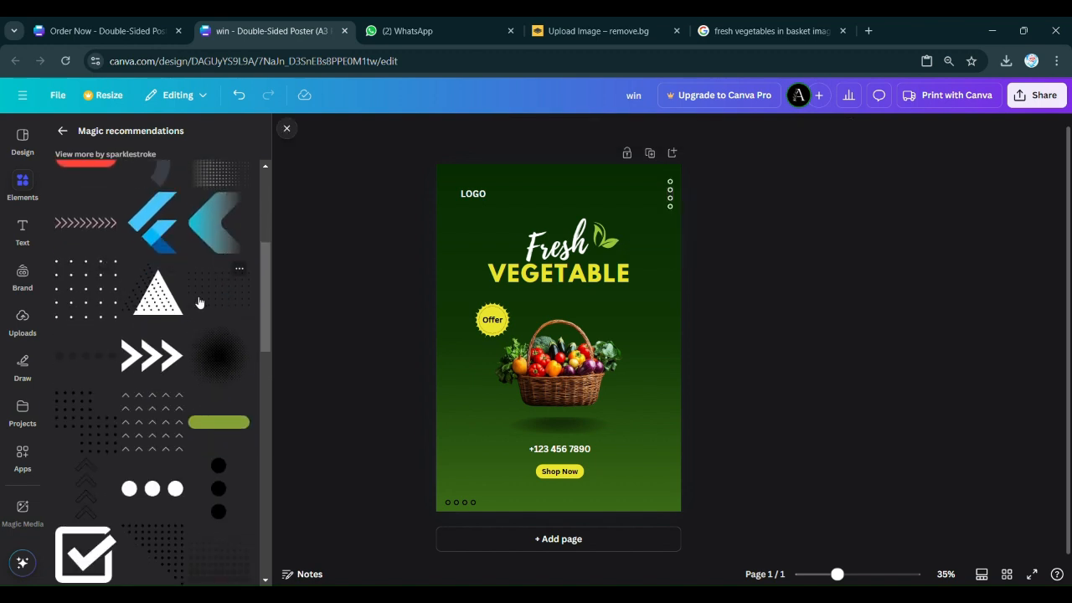
pyautogui.scroll(3, 200, 303)
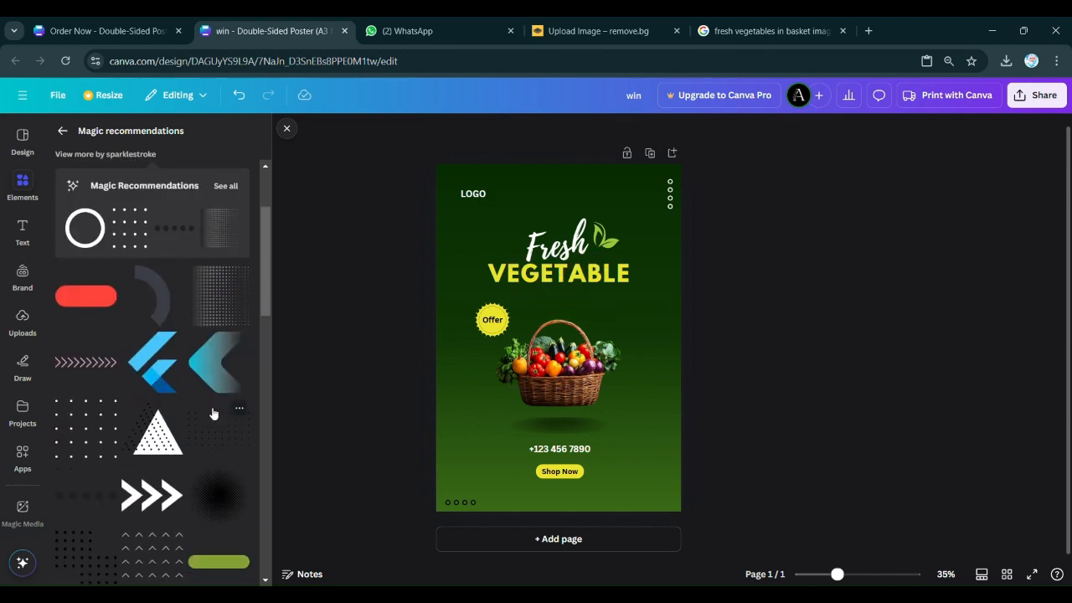
pyautogui.scroll(-10, 206, 396)
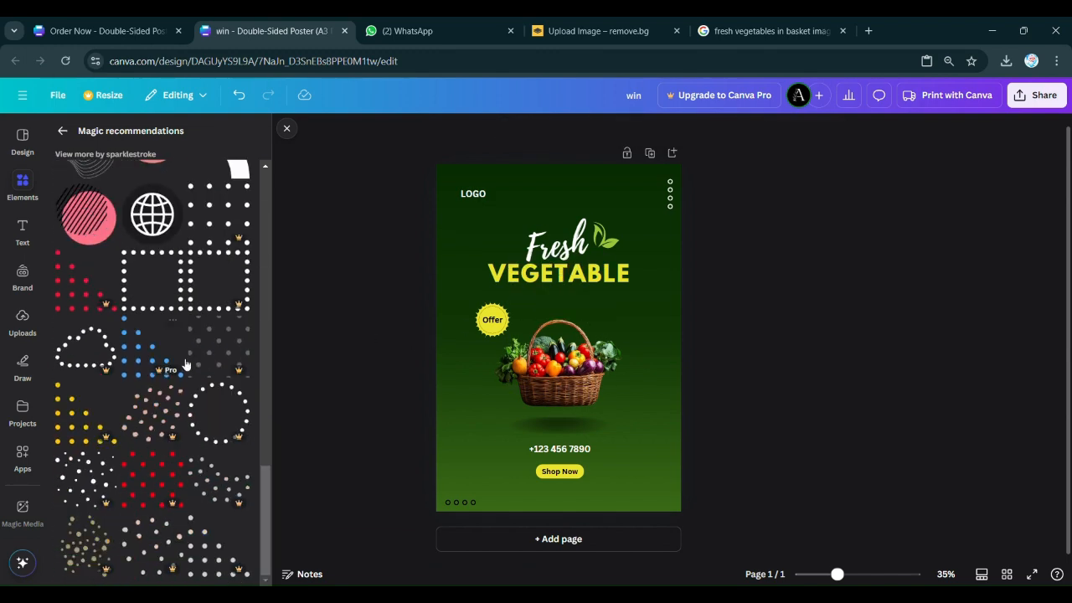
pyautogui.click(63, 132)
pyautogui.click(167, 136)
pyautogui.write('dori')
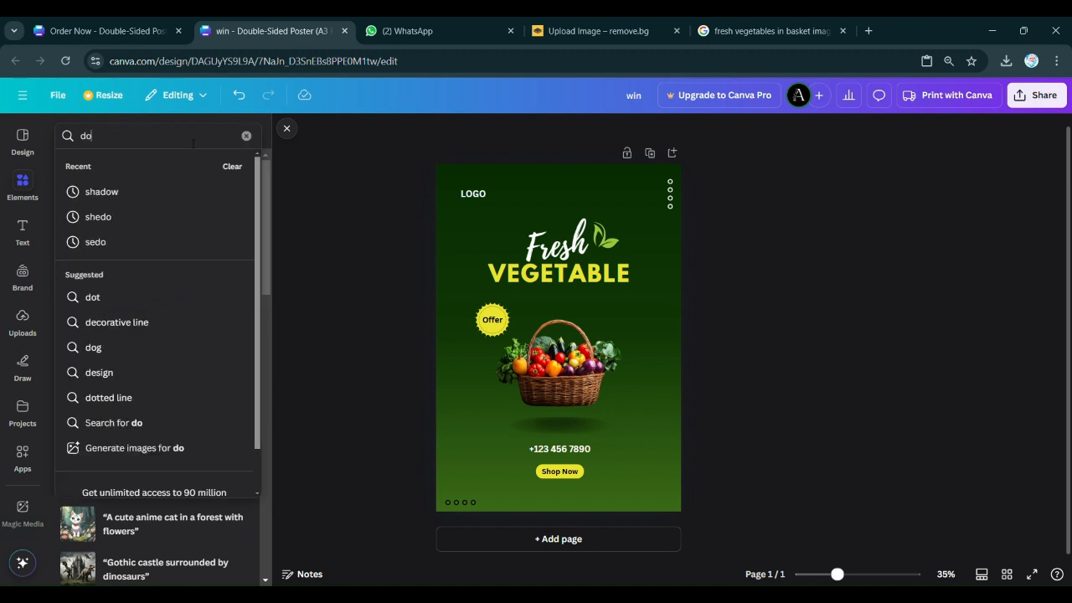
pyautogui.press('Return')
pyautogui.click(192, 138)
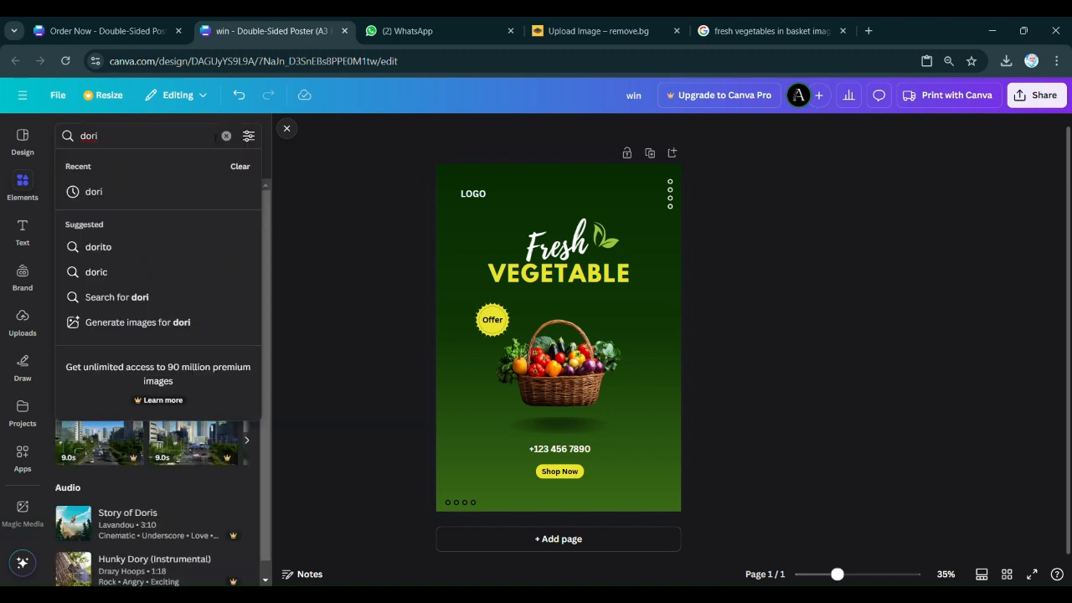
# Search the design elements for "line designs" and show only the matching graphics
pyautogui.press('BackSpace')
pyautogui.press('BackSpace')
pyautogui.press('BackSpace')
pyautogui.press('BackSpace')
pyautogui.write('line designs')
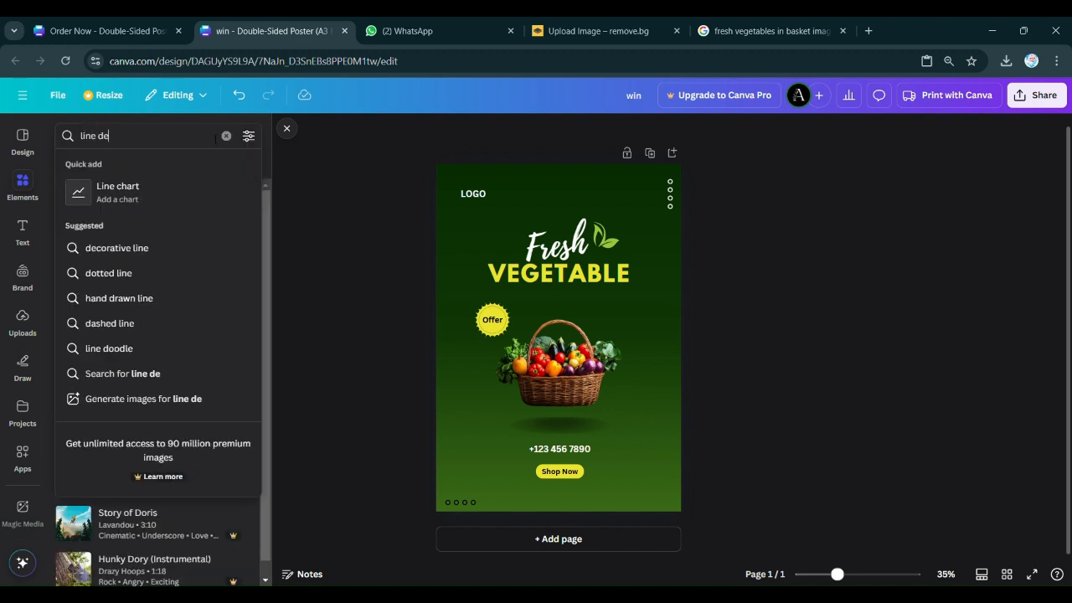
pyautogui.press('Return')
pyautogui.click(100, 165)
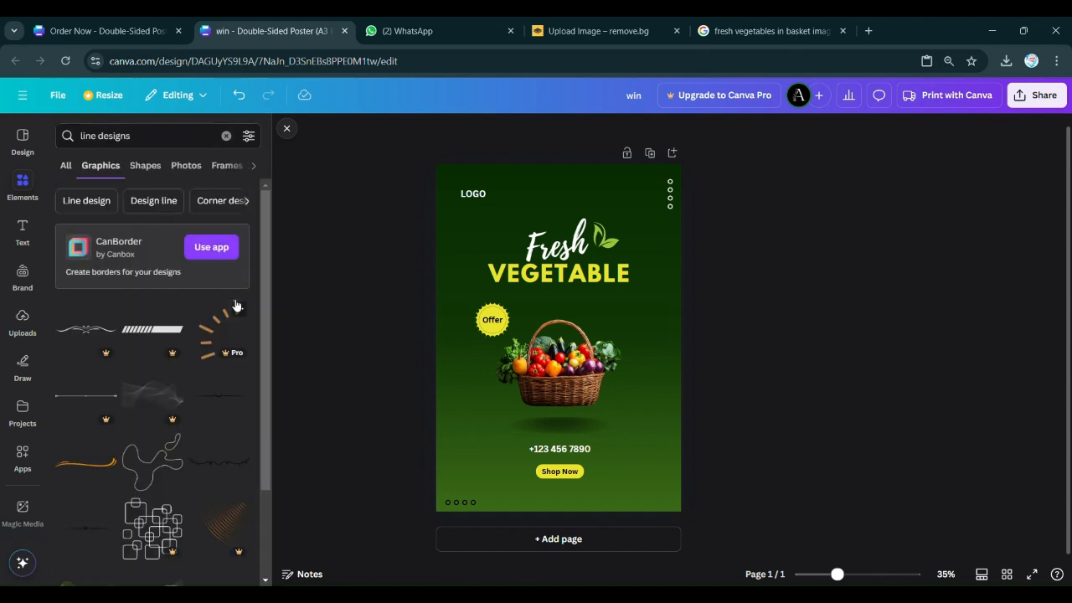
# Add the thin curvy outline blob graphic and place it small at the basket's lower left
pyautogui.scroll(-10, 191, 316)
pyautogui.scroll(-10, 193, 319)
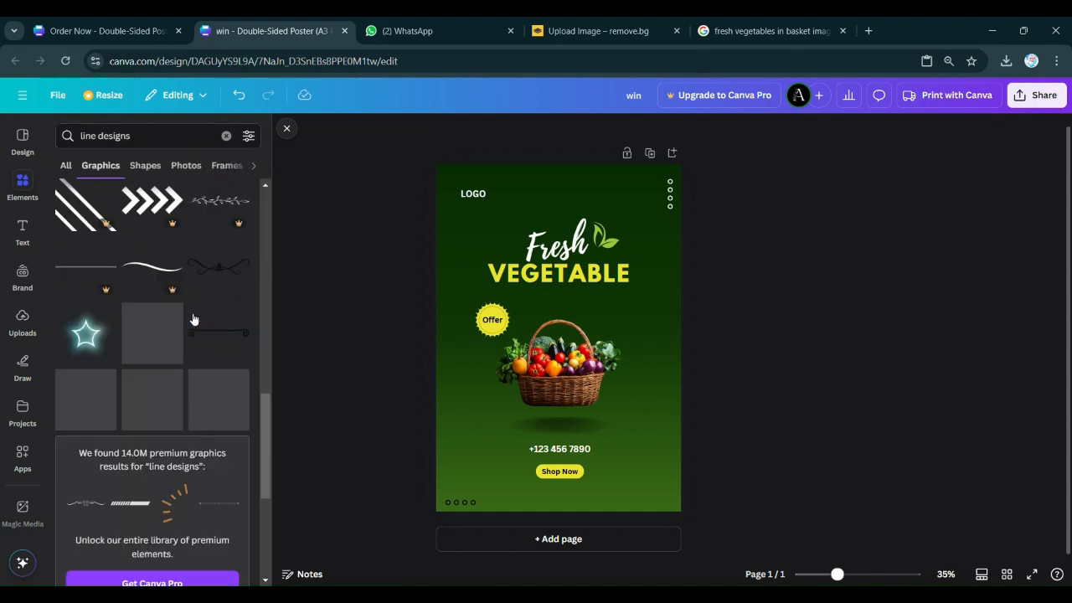
pyautogui.scroll(10, 191, 315)
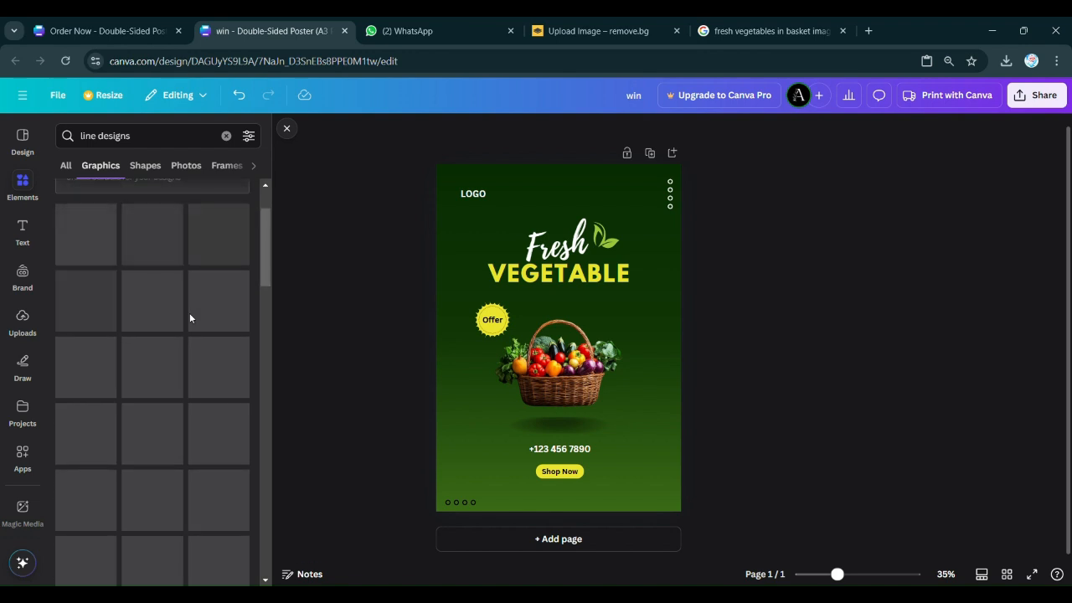
pyautogui.click(150, 391)
pyautogui.scroll(-2, 151, 392)
pyautogui.click(226, 381)
pyautogui.moveTo(606, 305)
pyautogui.mouseDown()
pyautogui.moveTo(569, 352)
pyautogui.moveTo(495, 406)
pyautogui.mouseUp()
pyautogui.moveTo(482, 420); pyautogui.dragTo(493, 422)
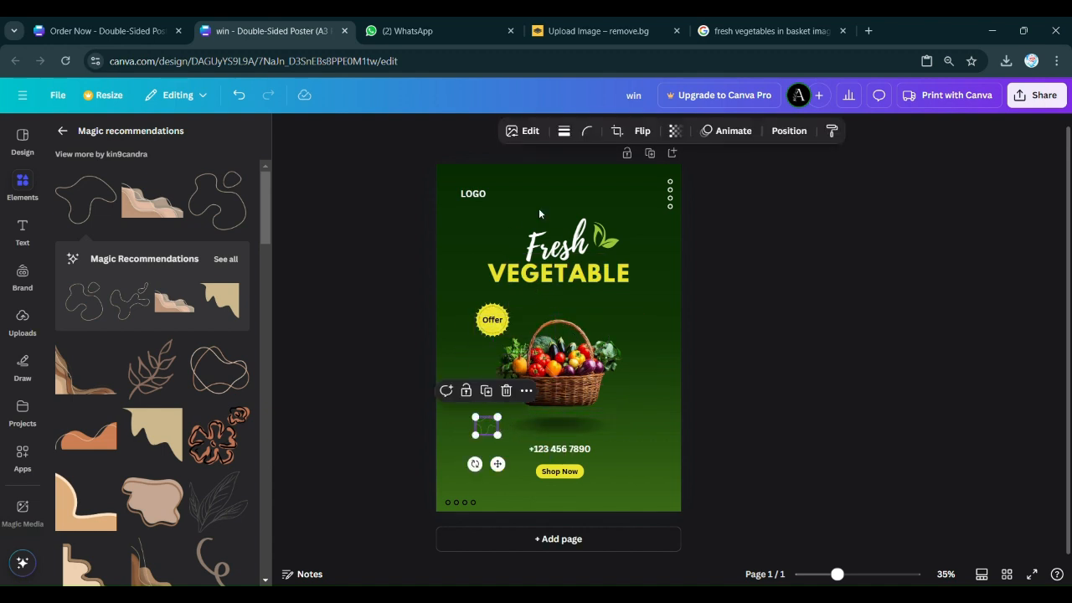
# Place rotated copies of the outline blob at the basket's upper right and to the right of the phone number
pyautogui.click(622, 371)
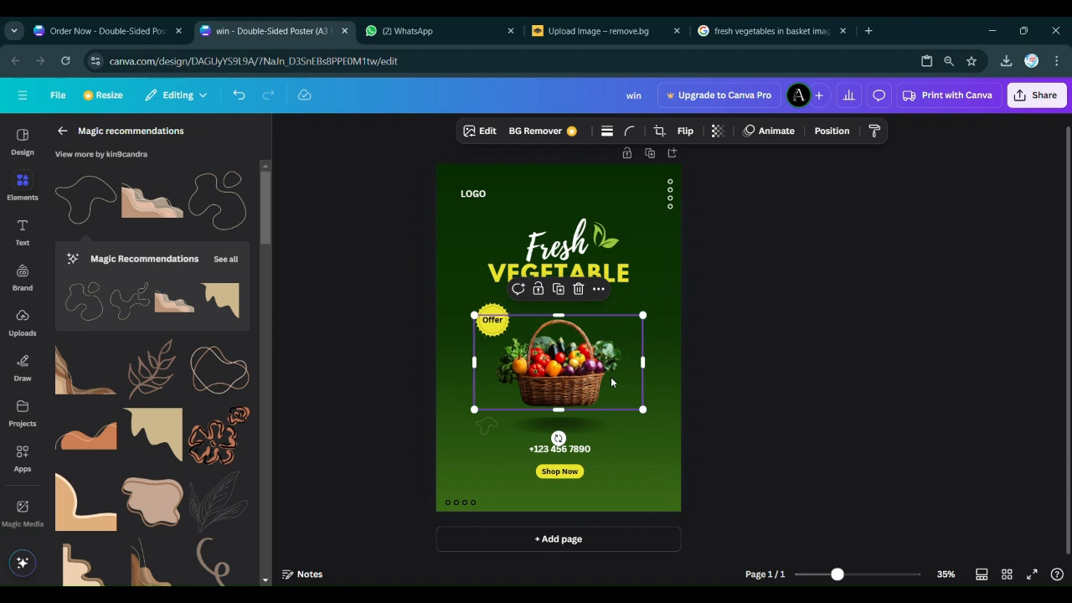
pyautogui.moveTo(496, 427)
pyautogui.mouseDown()
pyautogui.moveTo(629, 347)
pyautogui.moveTo(629, 322)
pyautogui.mouseUp()
pyautogui.moveTo(610, 358)
pyautogui.mouseDown()
pyautogui.moveTo(638, 327)
pyautogui.moveTo(622, 303)
pyautogui.moveTo(597, 318)
pyautogui.moveTo(636, 331)
pyautogui.moveTo(626, 455)
pyautogui.moveTo(653, 446)
pyautogui.mouseUp()
pyautogui.click(700, 407)
pyautogui.click(726, 409)
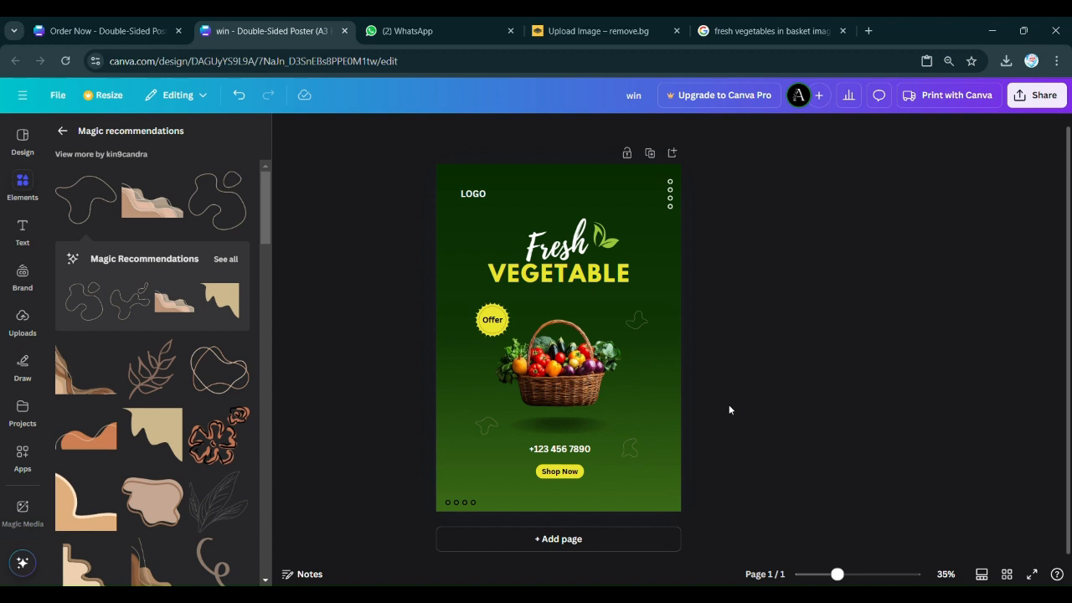
# Enlarge the vegetable basket slightly and keep it centered above its shadow
pyautogui.click(570, 360)
pyautogui.moveTo(642, 312); pyautogui.dragTo(698, 299)
pyautogui.moveTo(615, 345); pyautogui.dragTo(589, 357)
pyautogui.moveTo(663, 302); pyautogui.dragTo(637, 316)
pyautogui.moveTo(579, 359); pyautogui.dragTo(596, 356)
# Move the "Shop Now" button and the phone number slightly down the poster
pyautogui.click(563, 475)
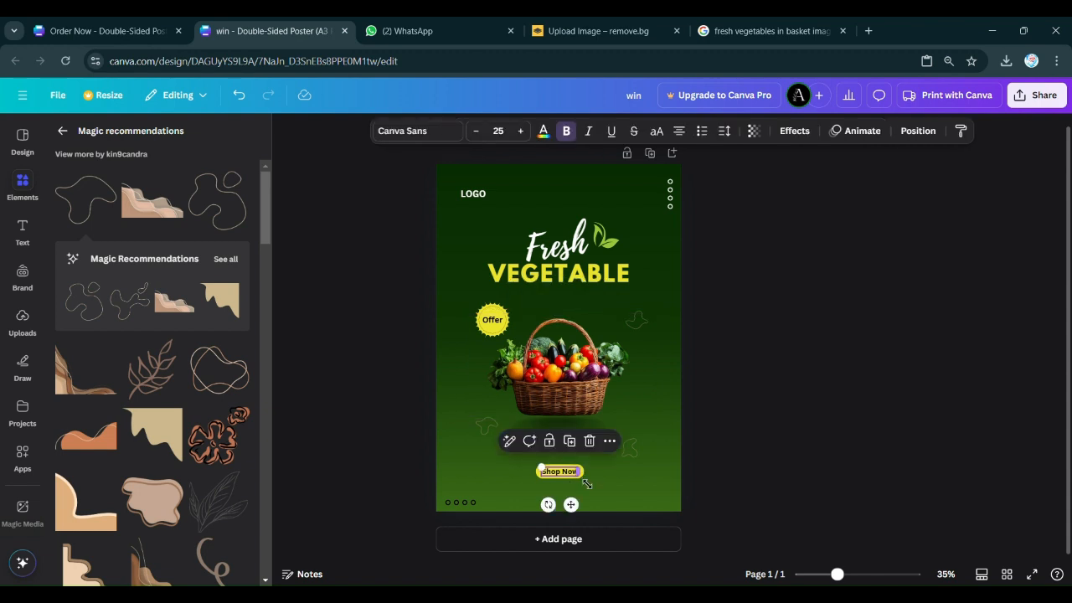
pyautogui.click(574, 475)
pyautogui.keyDown('shift'); pyautogui.click(574, 476); pyautogui.keyUp('shift')
pyautogui.moveTo(575, 508); pyautogui.dragTo(573, 490)
pyautogui.click(579, 452)
pyautogui.hotkey('ctrl', 'z')
pyautogui.click(557, 450)
# Move the shadow and the enlarged basket slightly down, closer to the repositioned phone number
pyautogui.click(579, 437)
pyautogui.moveTo(581, 433); pyautogui.dragTo(579, 387)
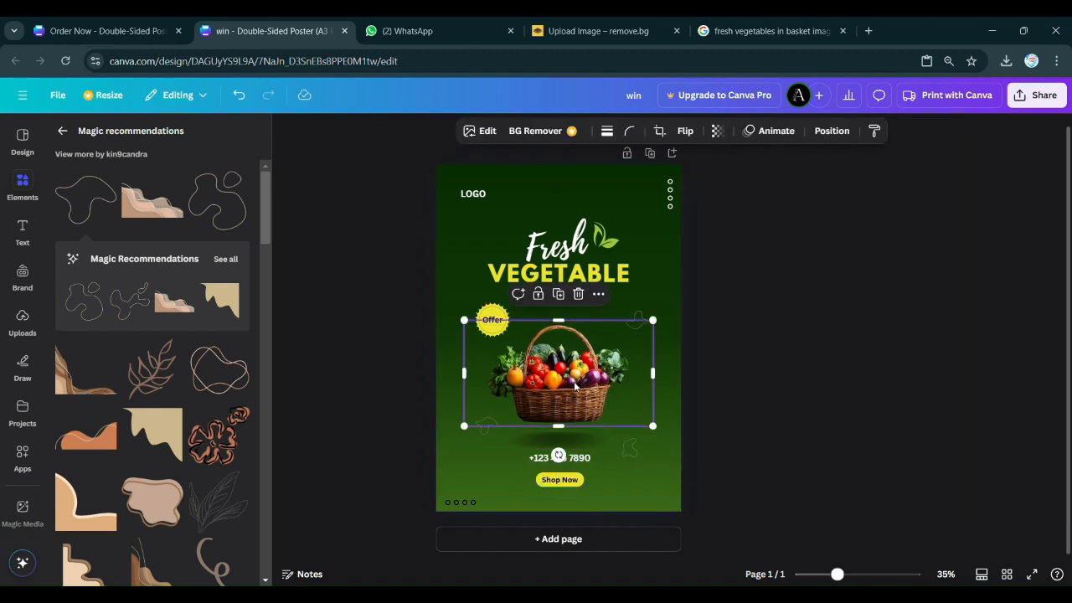
pyautogui.click(881, 389)
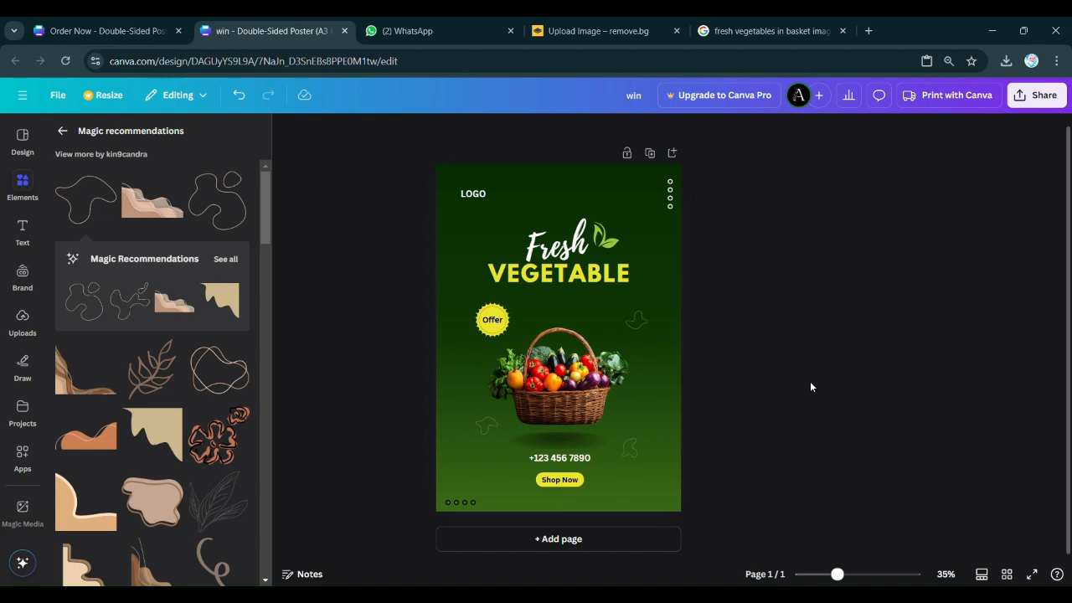